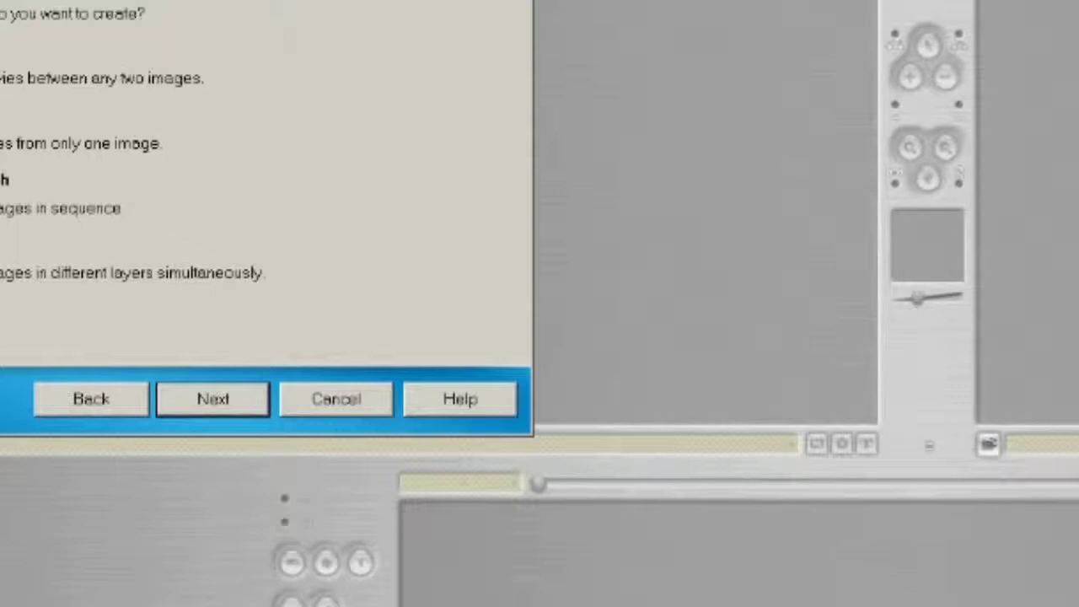
Step: Choose the sequence morph type and import the bandicam and facemorph face images as the source image sequence
left_click(211, 398)
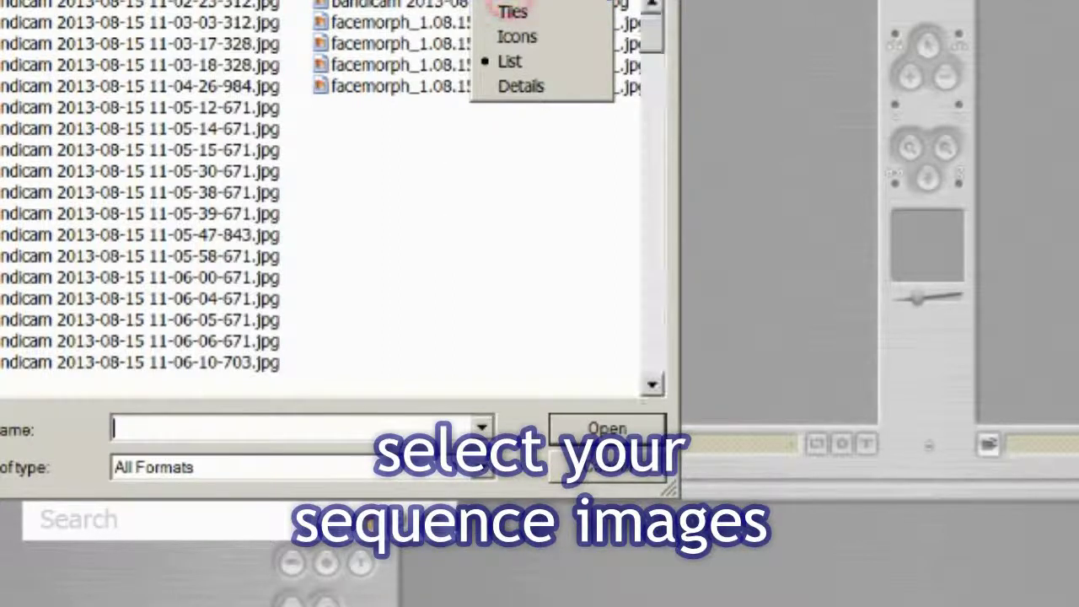
left_click(101, 168)
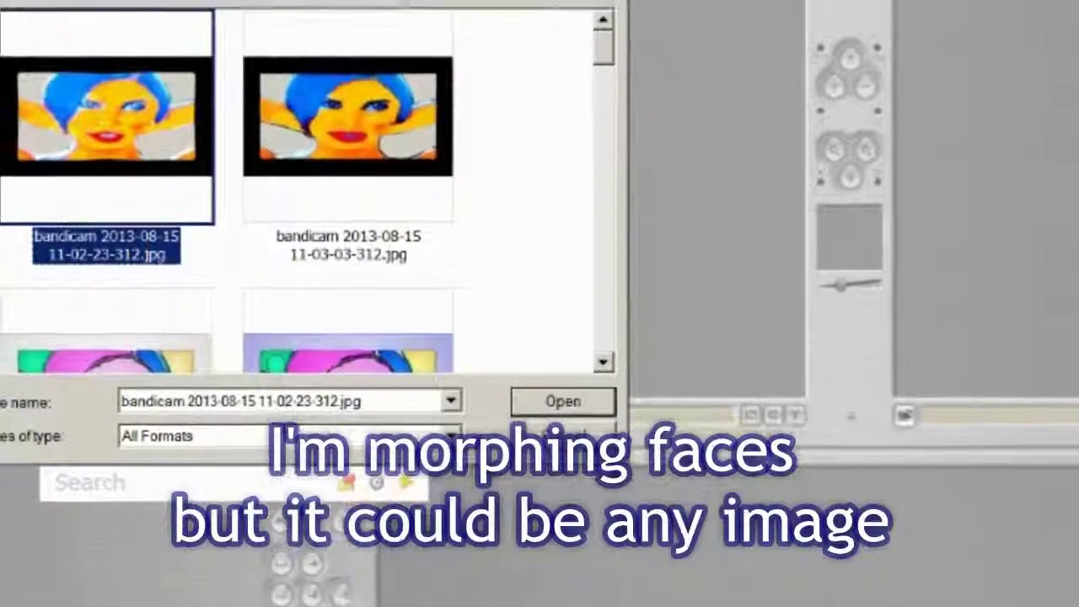
left_click(357, 114, "ctrl")
left_click(590, 416)
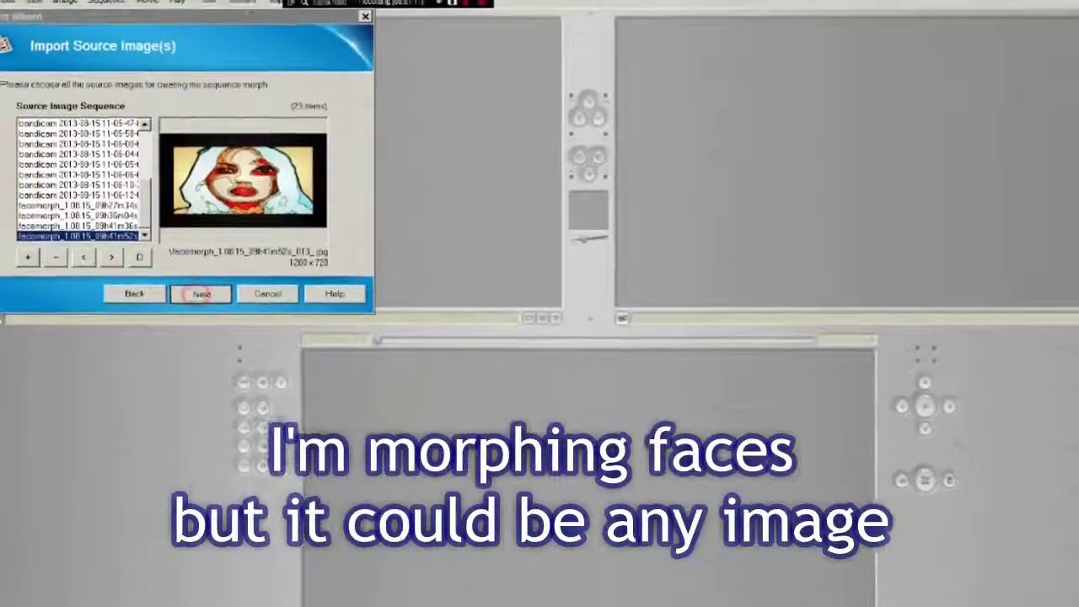
left_click(200, 293)
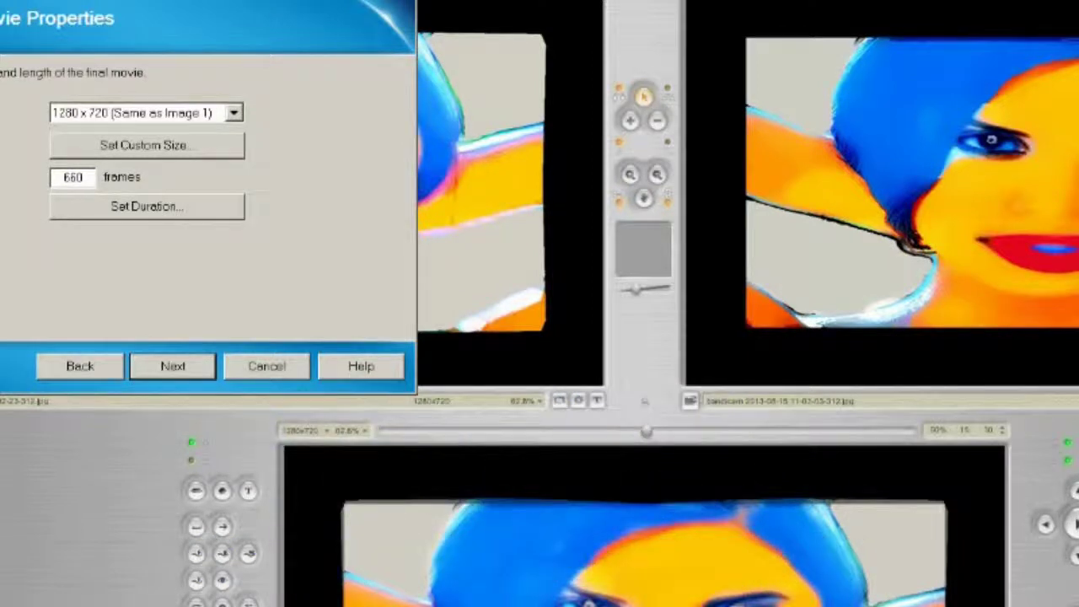
Step: Keep the movie size at 1280 x 720 with 660 frames and open the movie filter settings
left_click(171, 366)
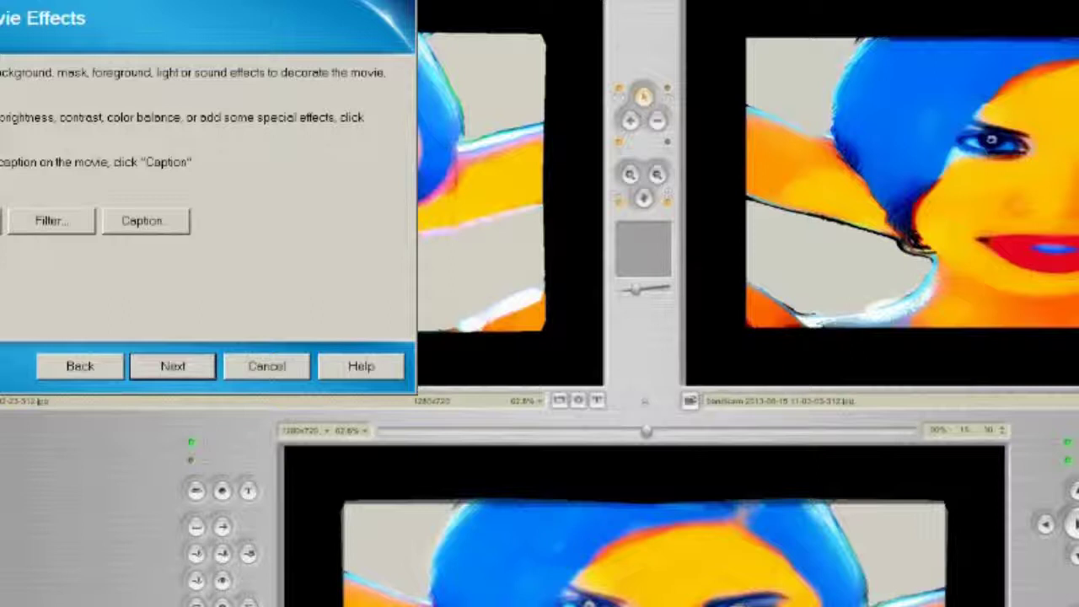
left_click(52, 220)
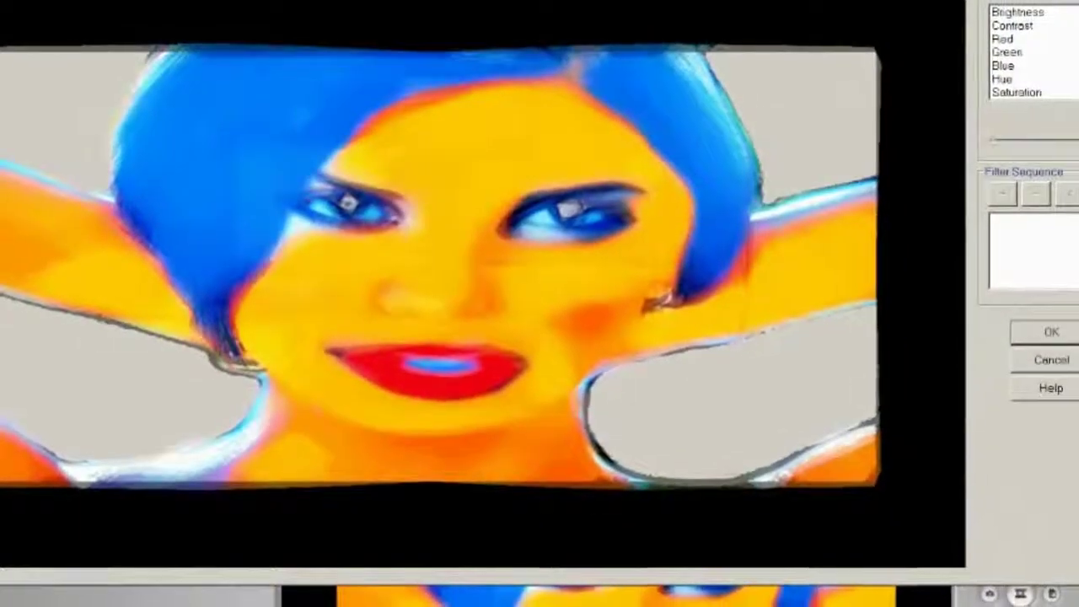
Step: Preview the basic color filters on the movie and try Saturation at -72
double_click(988, 16)
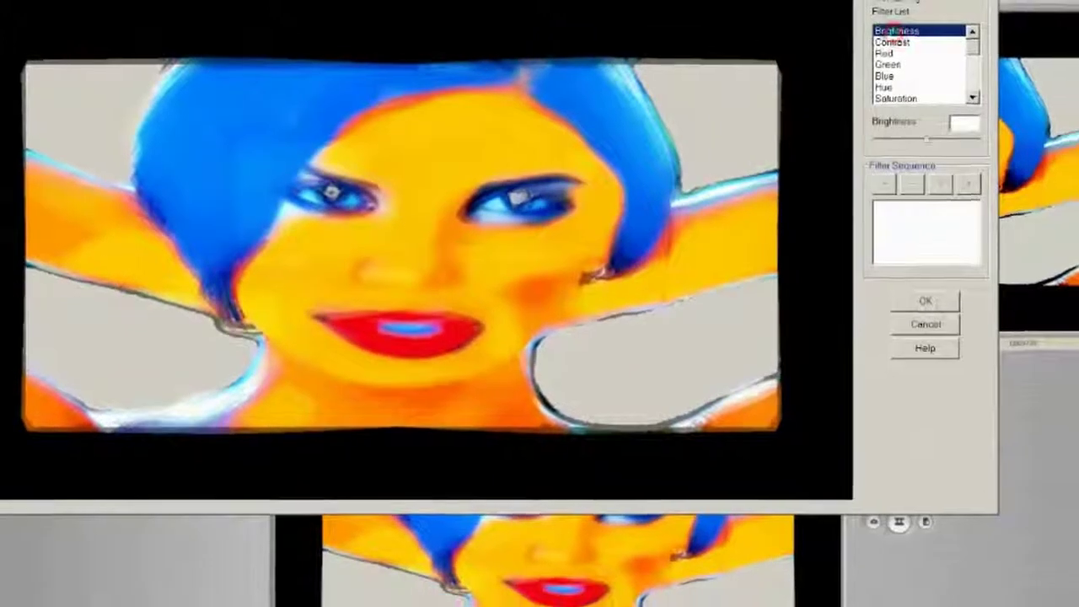
left_click(983, 29)
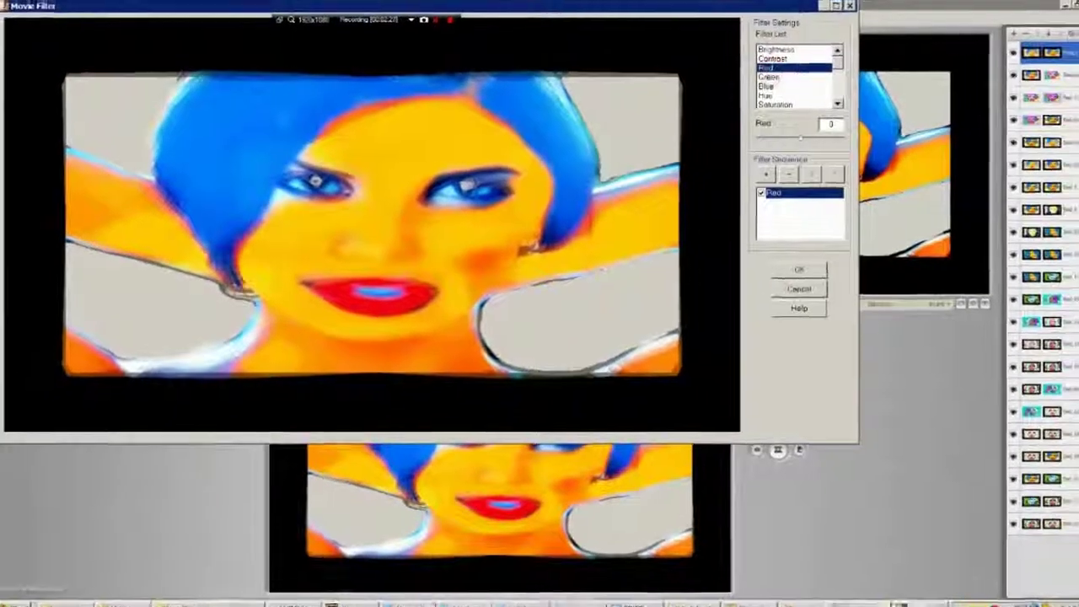
left_click(855, 79)
key("Down")
key("Down")
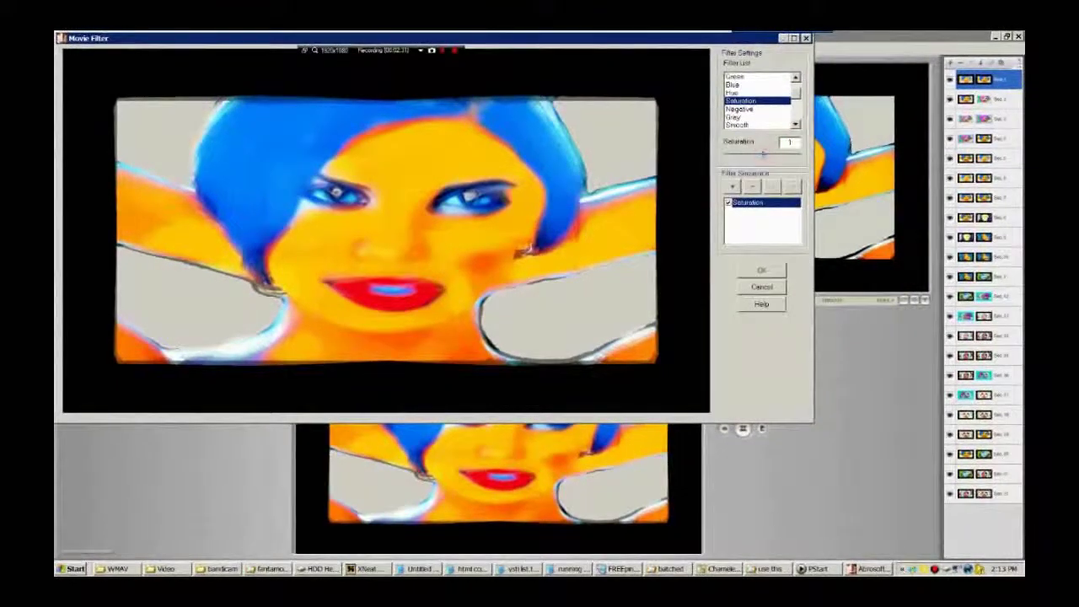
left_click_drag(780, 153, 735, 153)
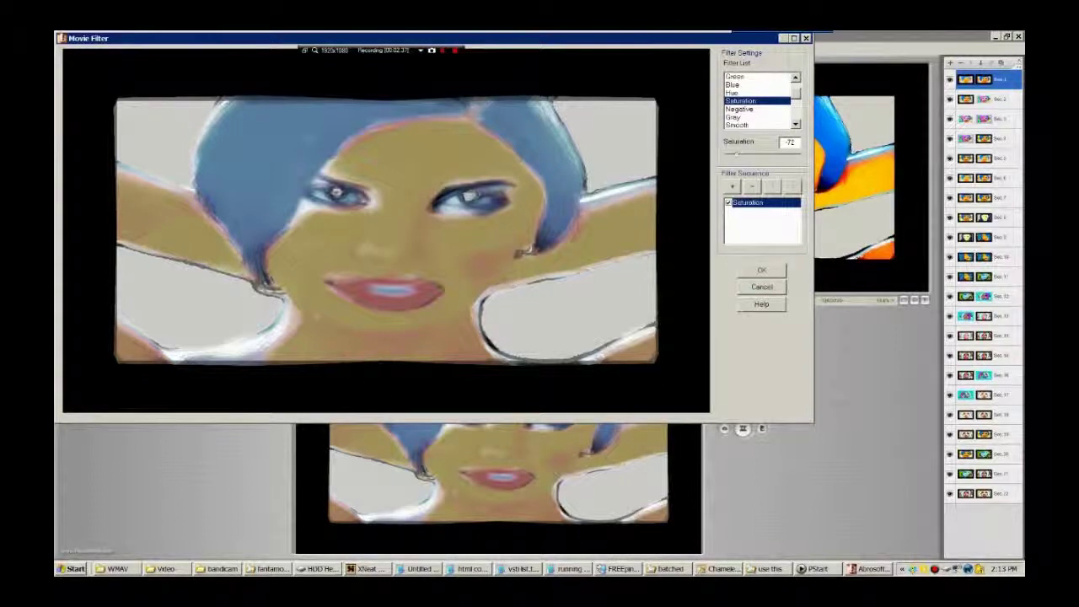
Step: Preview the Negative, Gray, Smooth and blur filters, and try Radial Blur at 21
key("Down")
key("Down")
key("Down")
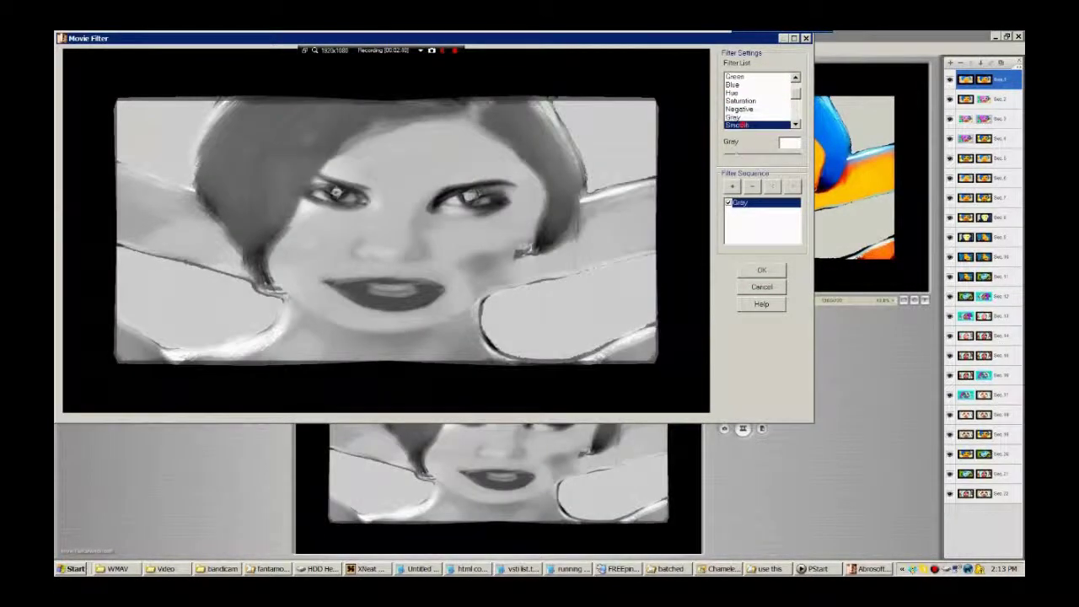
key("Down")
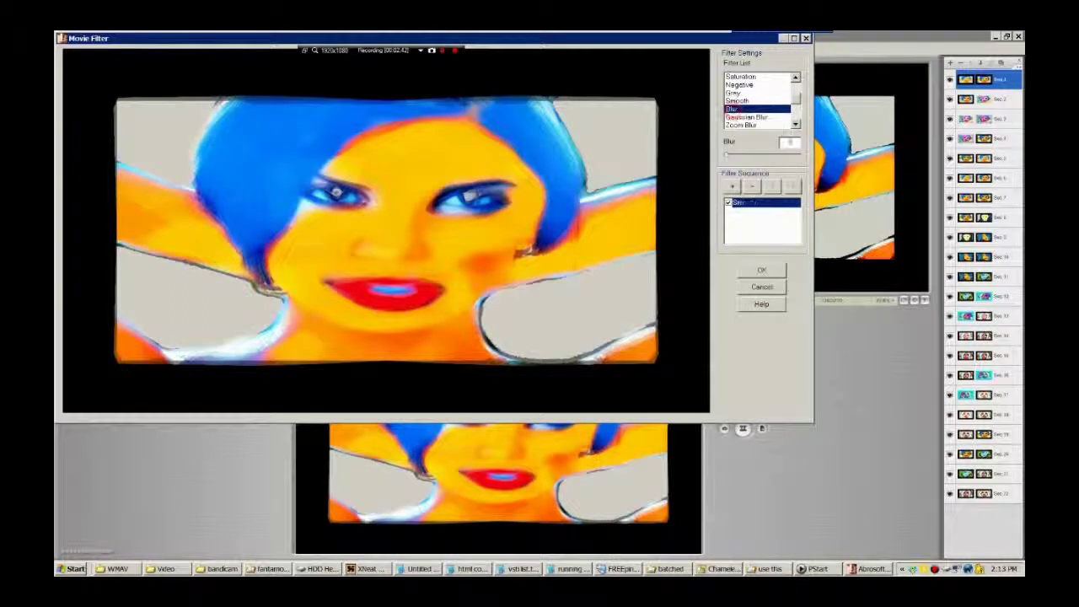
key("Down")
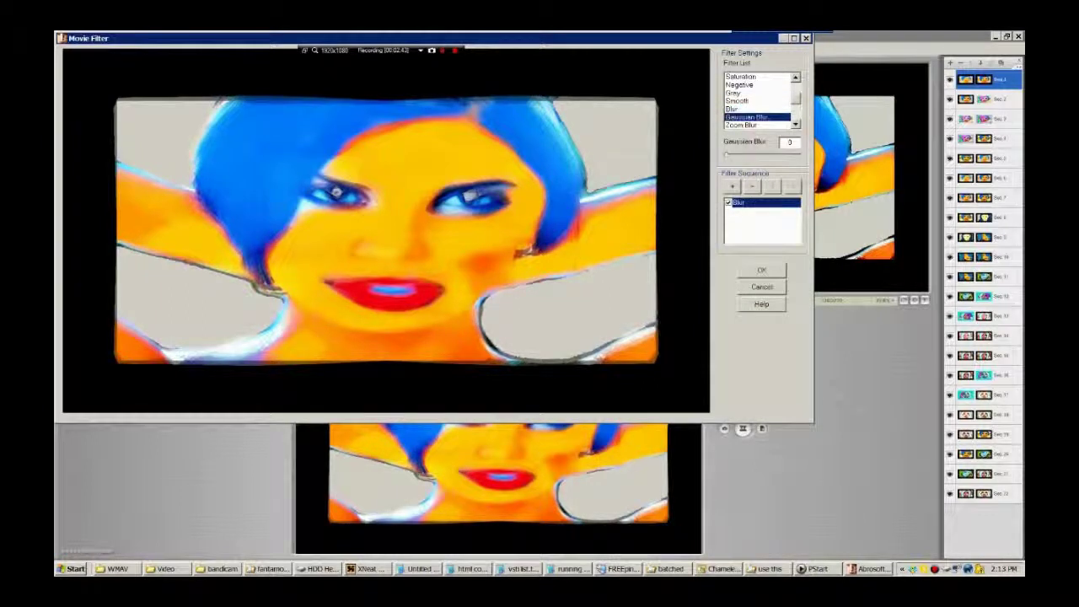
key("Down")
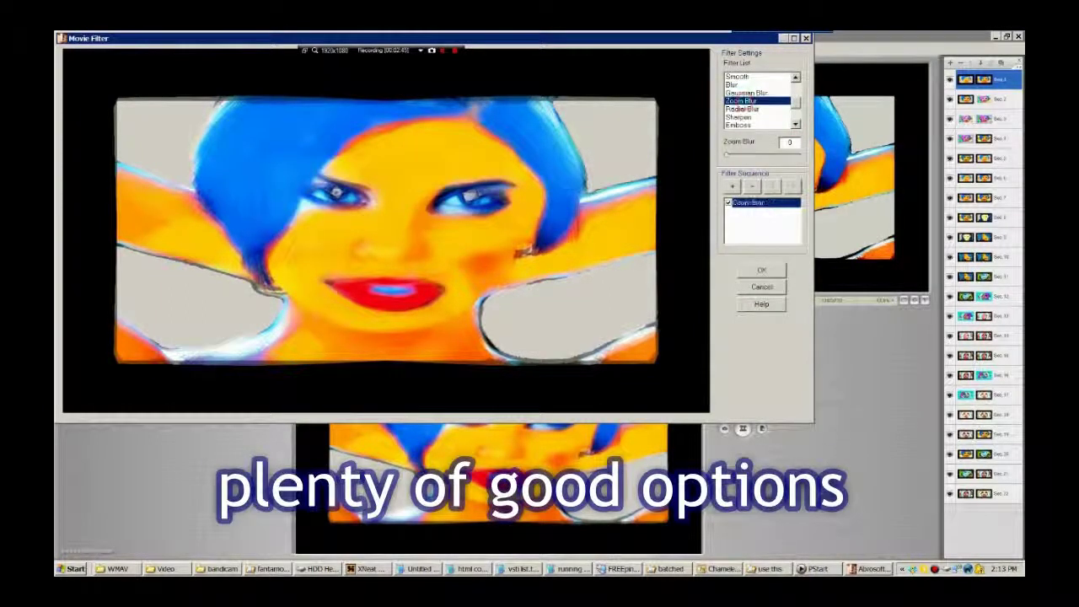
key("Down")
left_click_drag(725, 153, 743, 154)
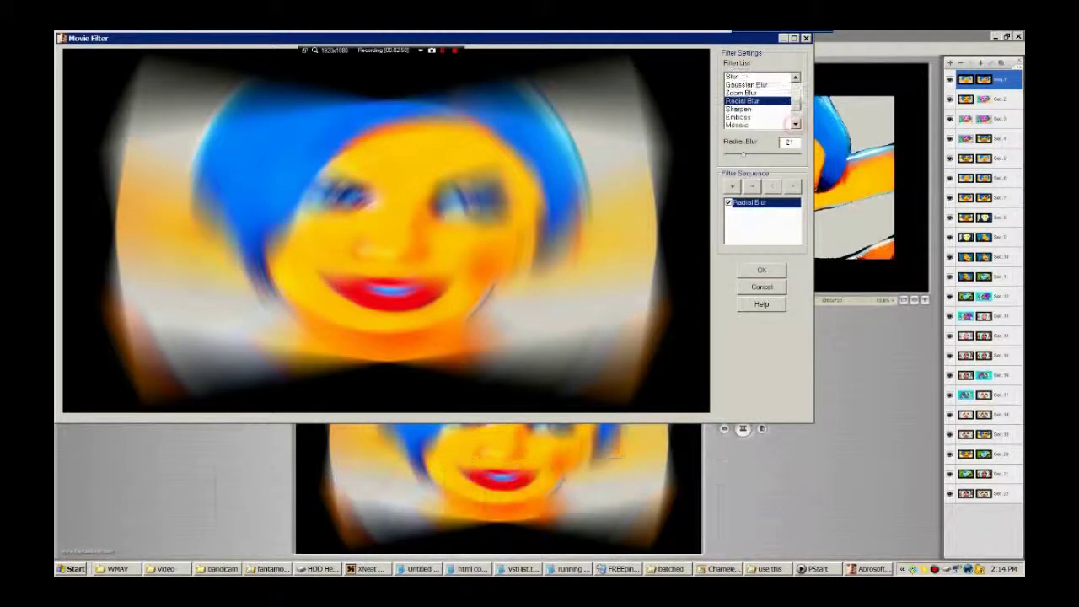
Step: Try the Sharpen, Emboss and Mosaic filters on the movie preview
key("Down")
key("Down")
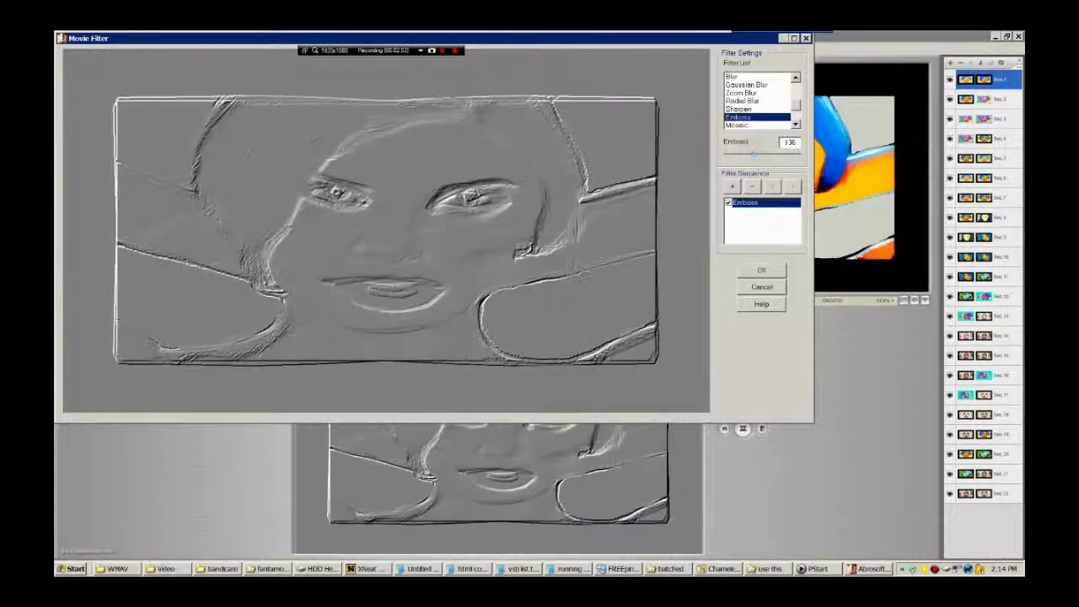
key("Down")
key("Down")
key("Down")
key("Down")
key("Up")
key("Up")
key("Up")
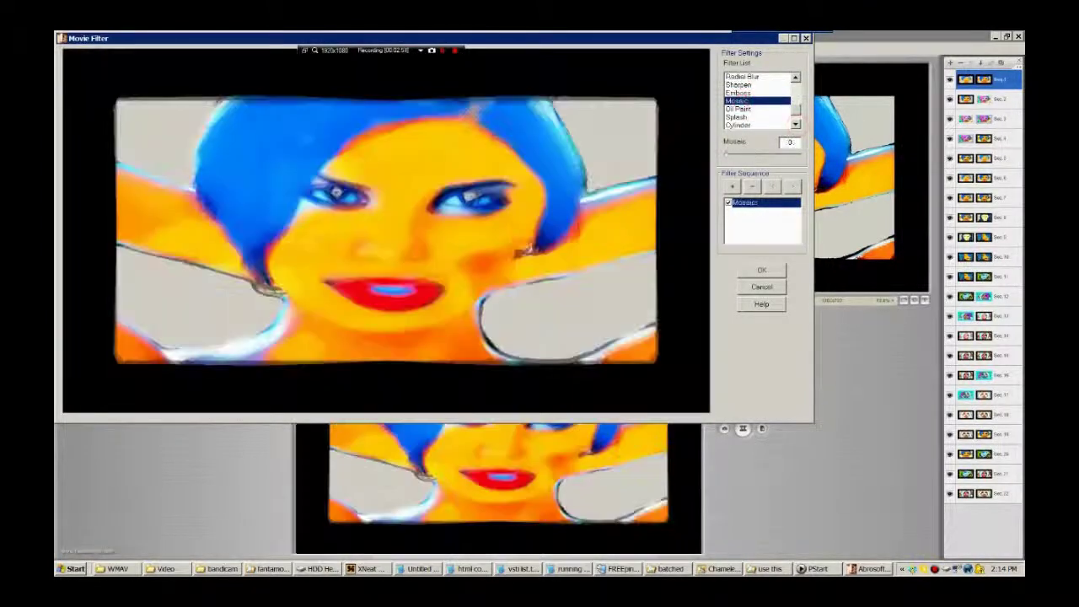
Step: Preview the Oil Paint, Splash and Cylinder filters, and try Whirl at 160
key("Down")
key("Down")
key("Down")
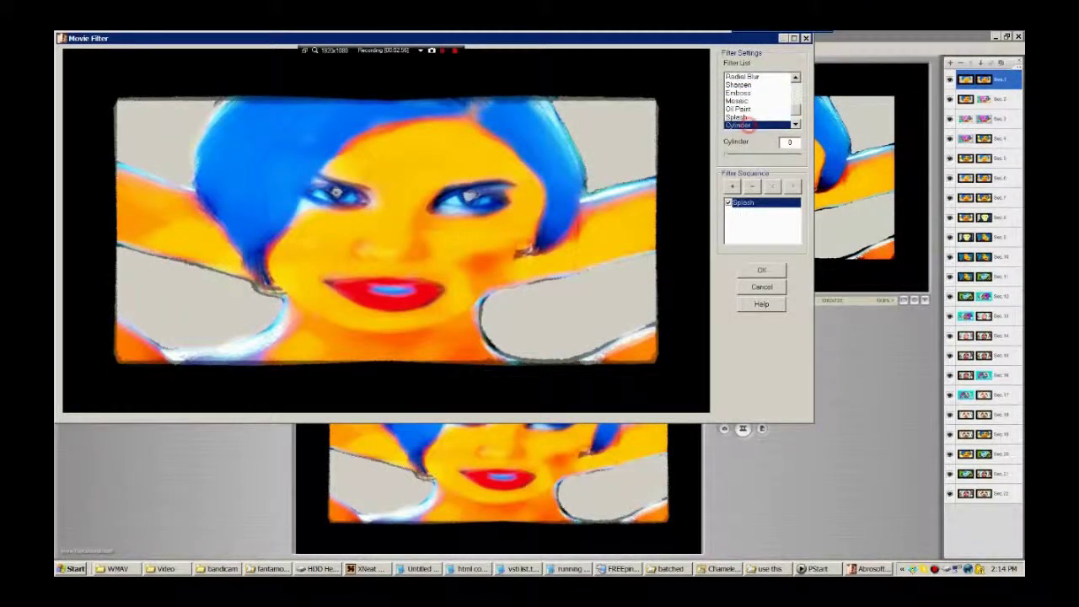
key("Down")
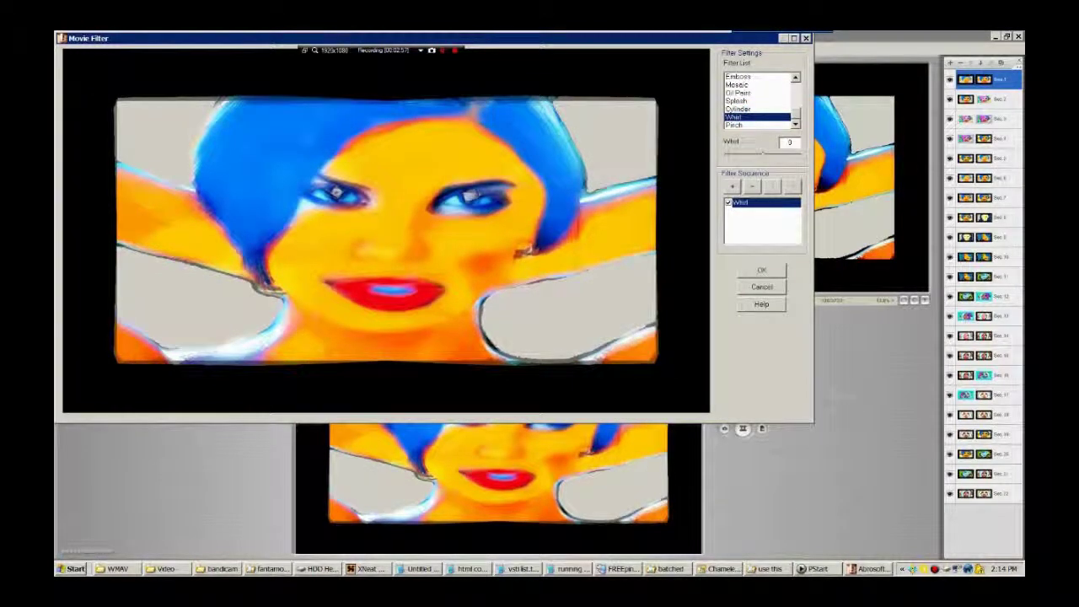
left_click_drag(780, 153, 786, 154)
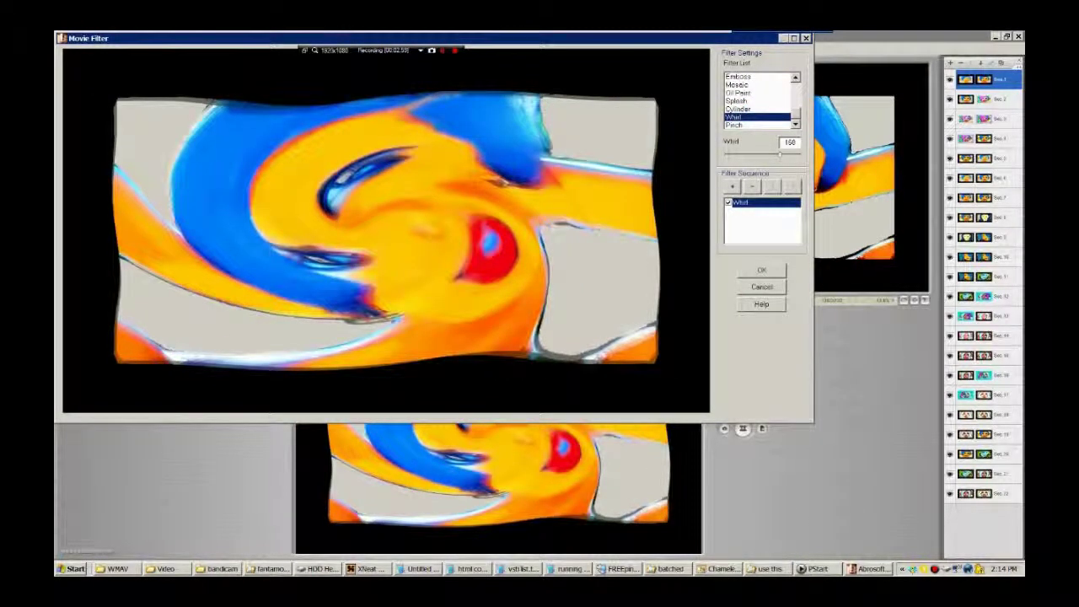
Step: Apply the Pinch filter with a negative amount to the movie and accept the filter settings
key("Down")
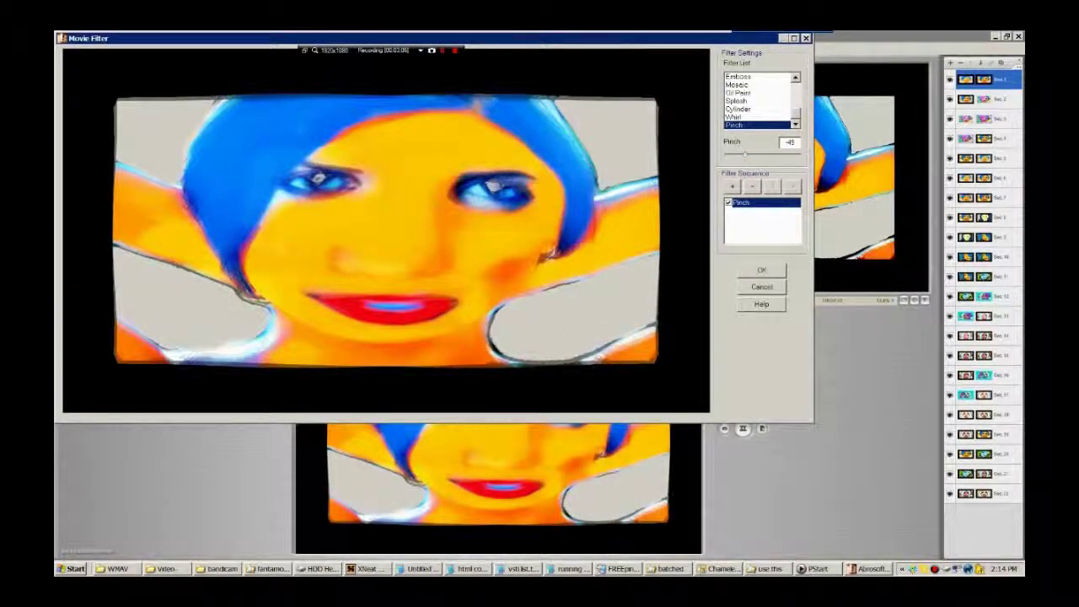
key("Return")
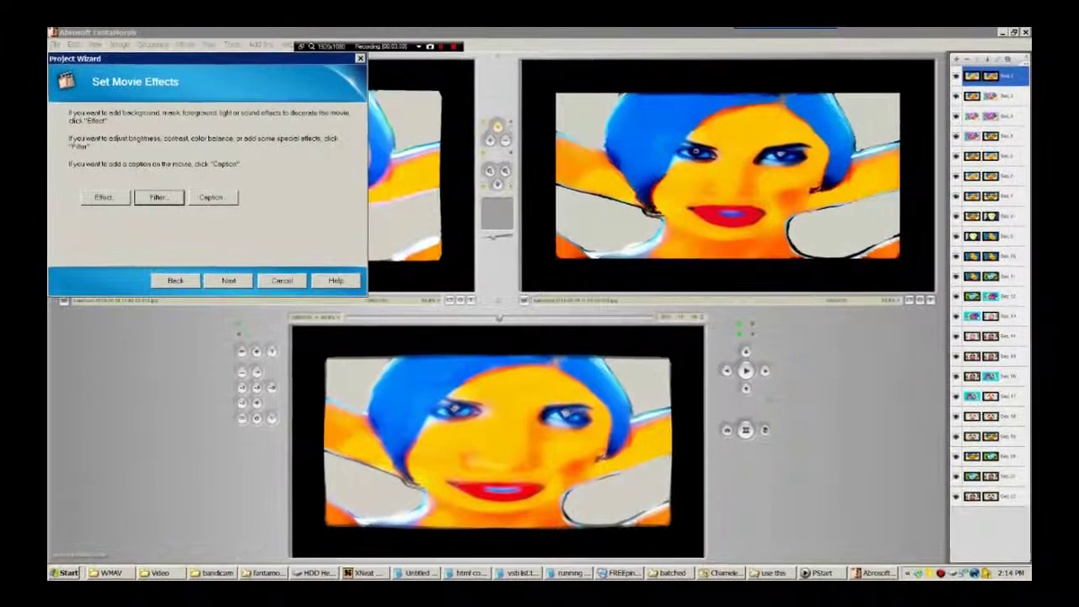
Step: Open the movie effect settings and disable the BackColor effect, leaving its color unchanged
left_click(111, 199)
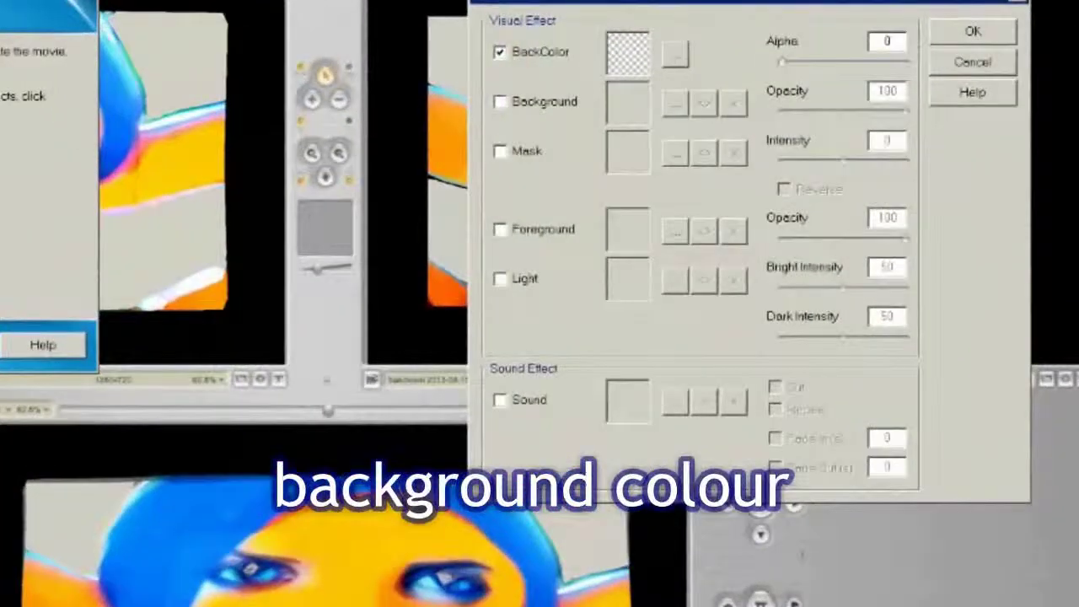
left_click(674, 53)
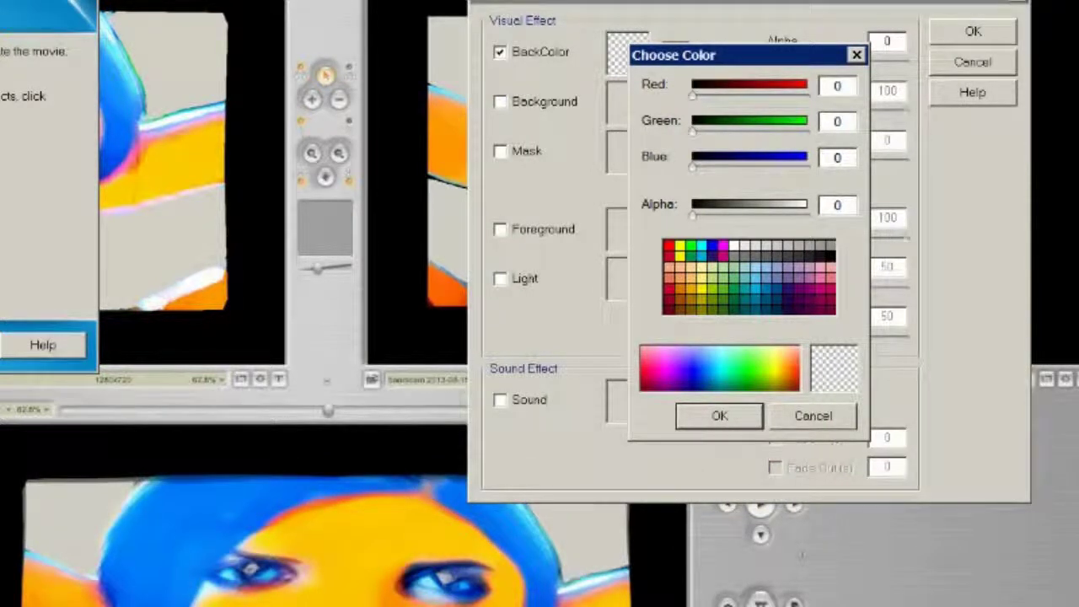
left_click(821, 417)
left_click(499, 53)
Step: Enable the Background effect and load water.jpg from the background images folder
left_click(501, 102)
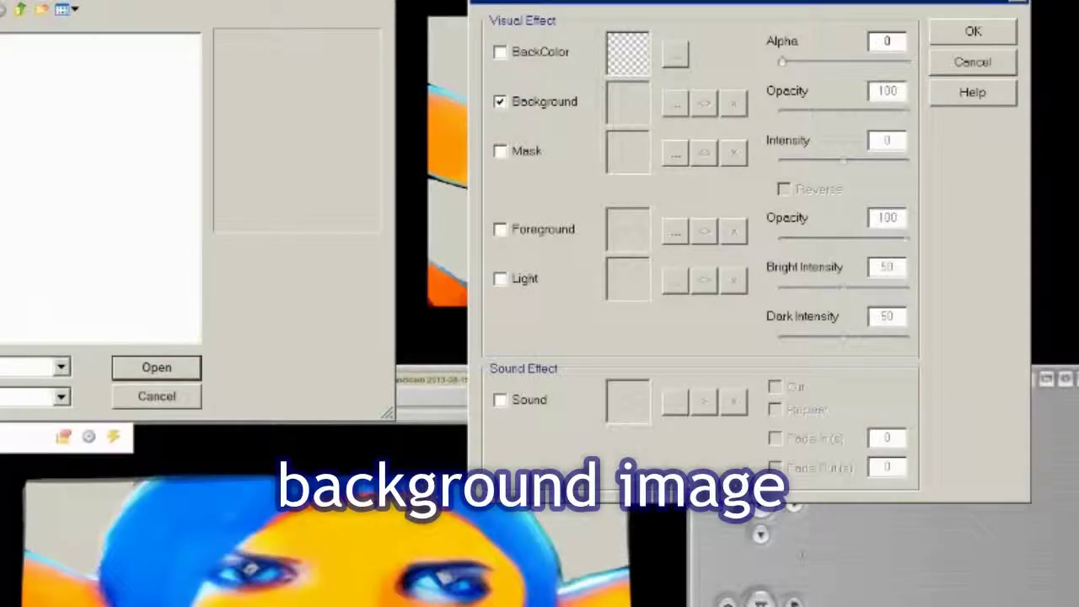
left_click(103, 31)
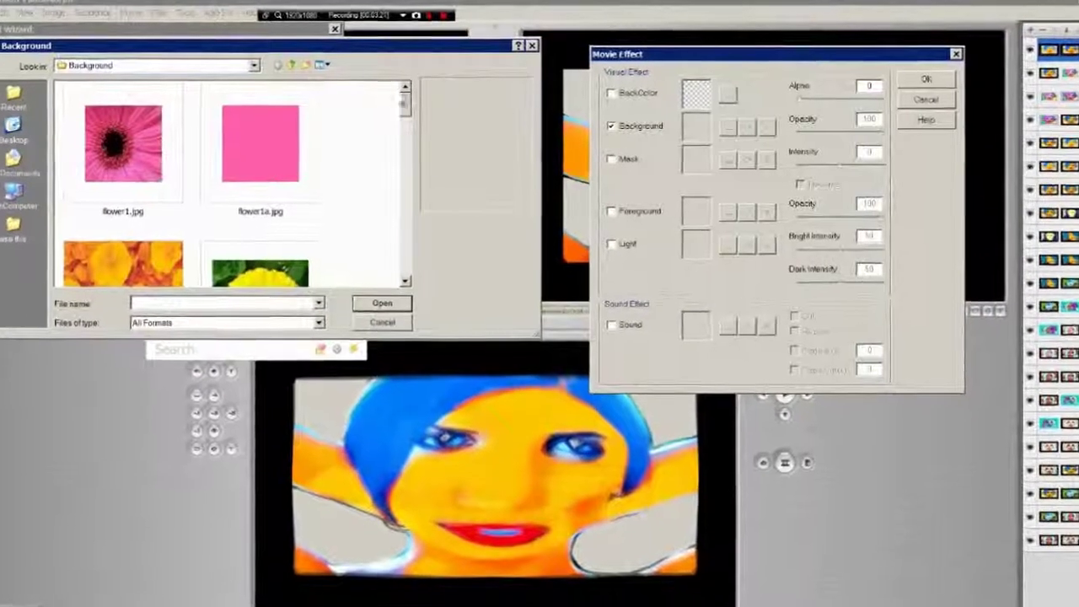
scroll(252, 100, "down", 5)
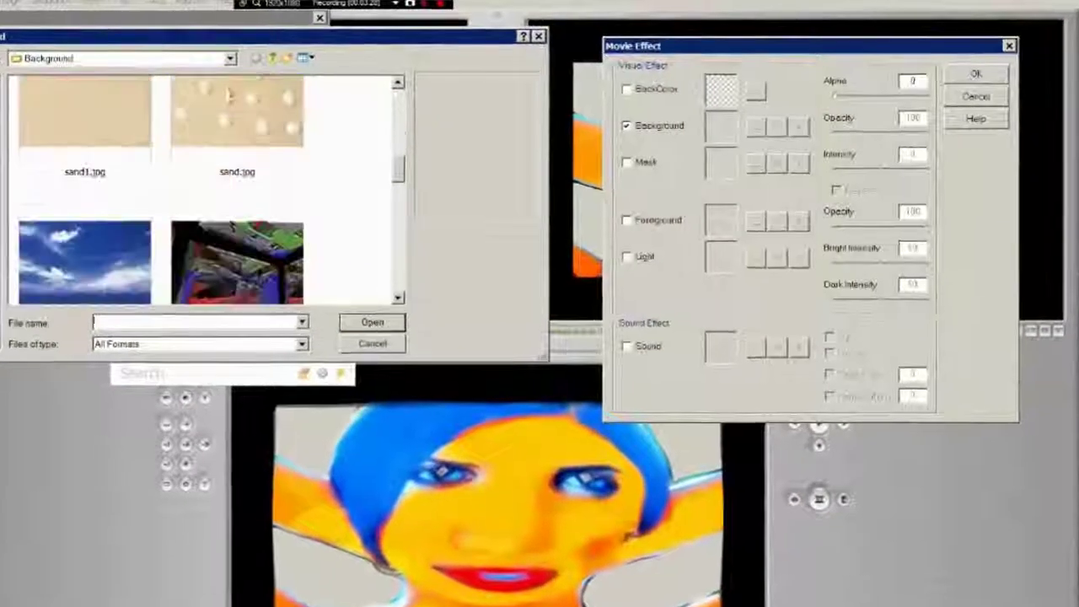
scroll(228, 97, "down", 5)
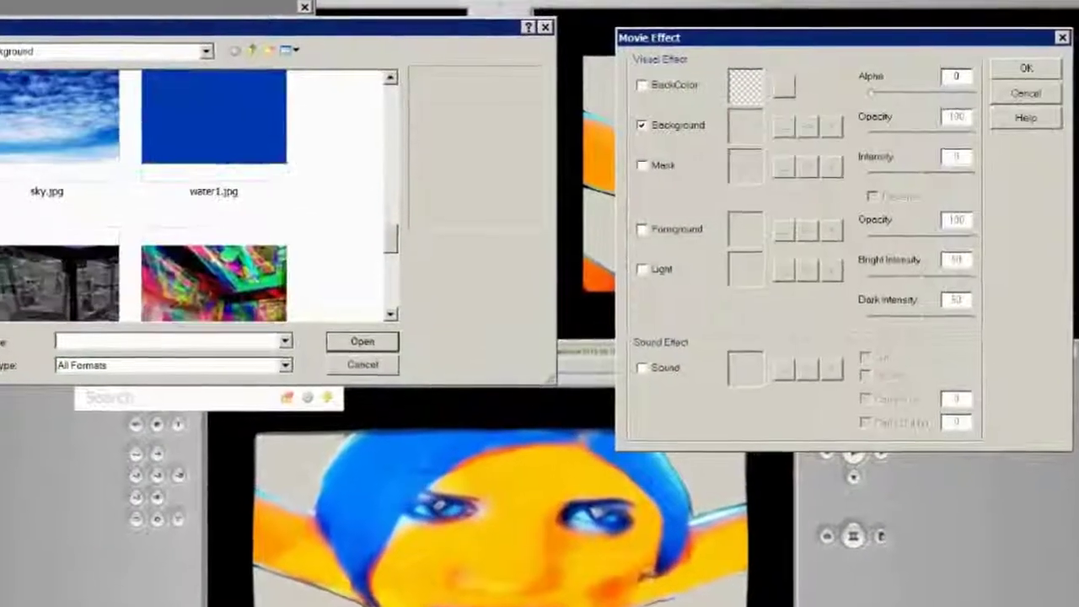
scroll(194, 194, "down", 5)
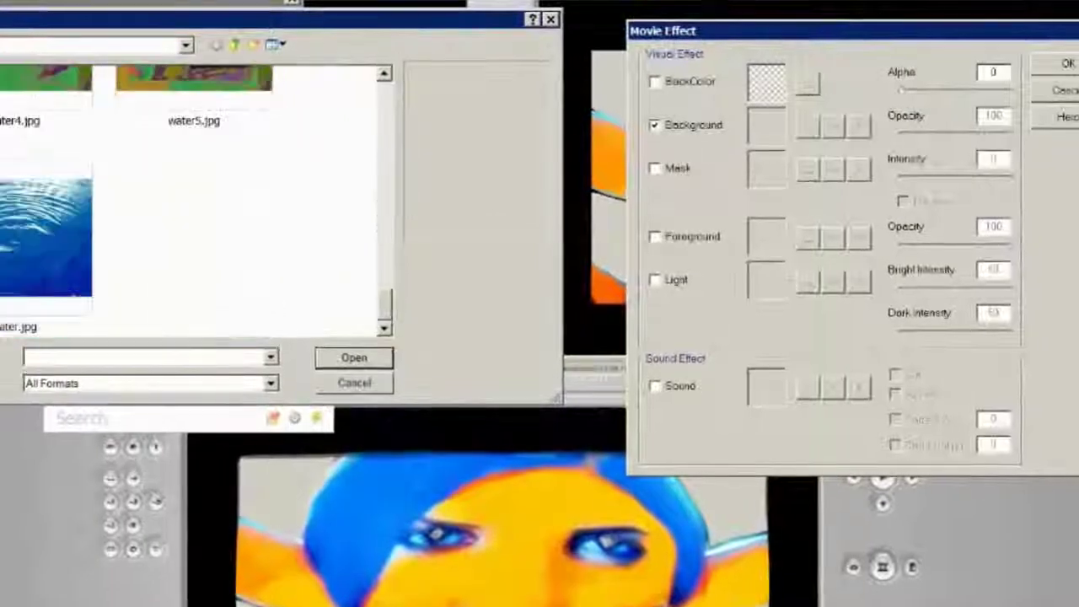
left_click(46, 236)
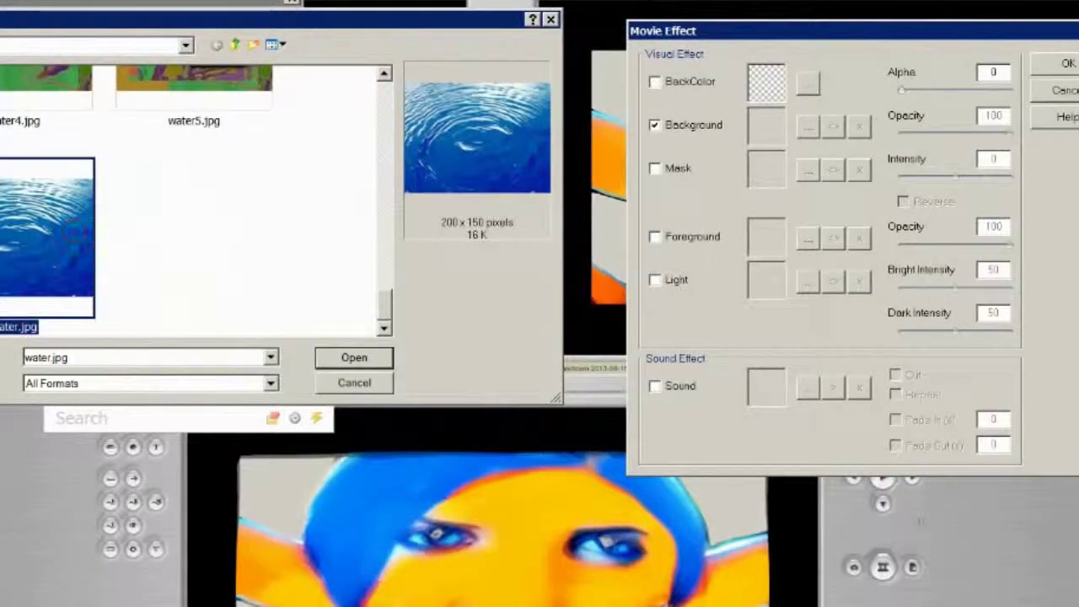
left_click(354, 357)
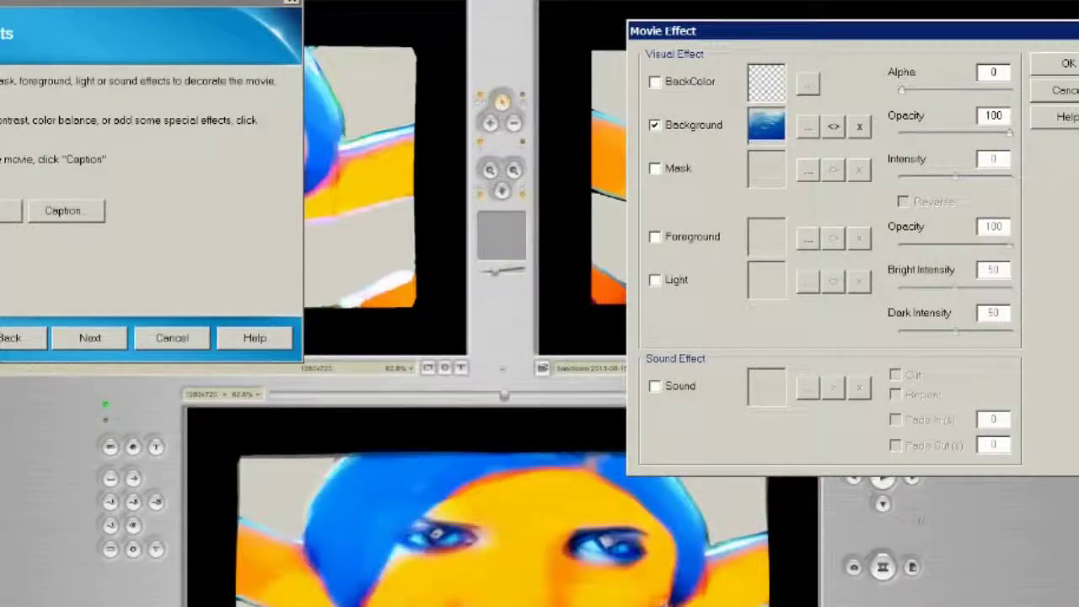
Step: Enable the Mask effect, load mask04_1.jpg from the mask images and set the mask intensity to 9
left_click(655, 168)
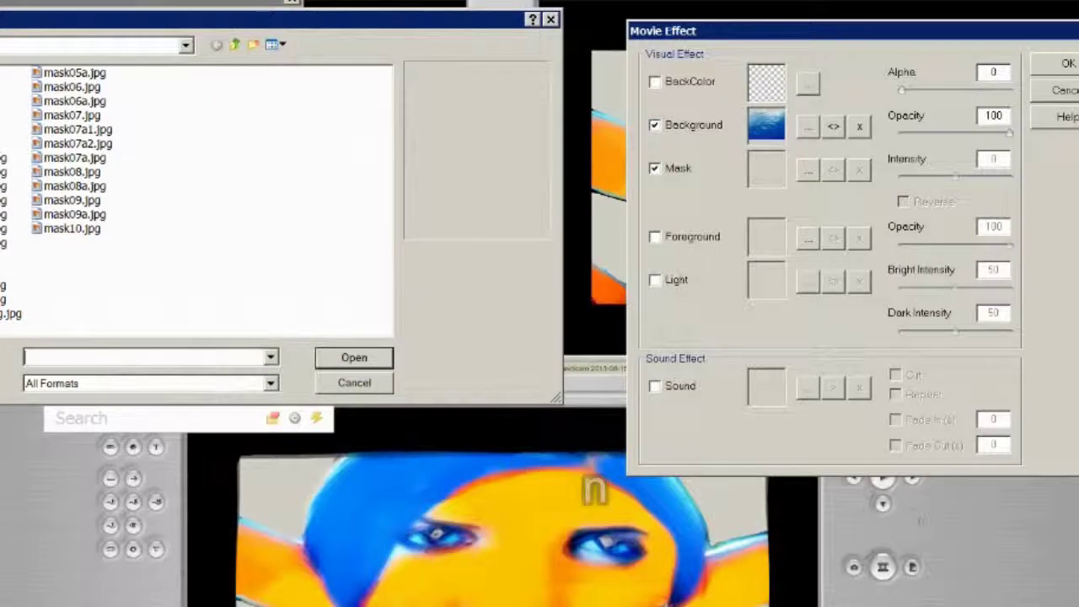
left_click(276, 43)
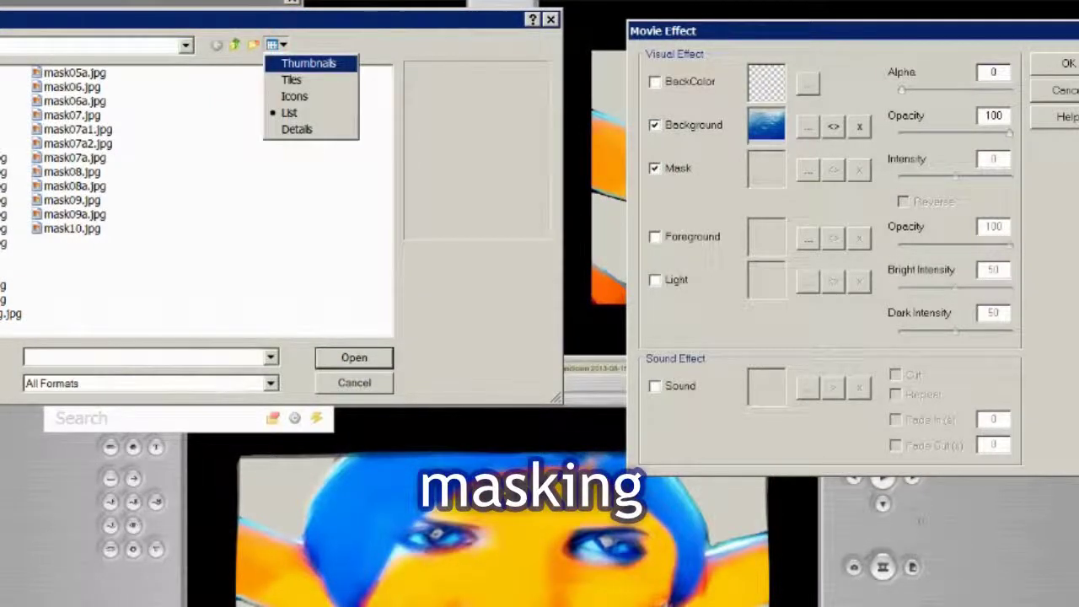
left_click(290, 62)
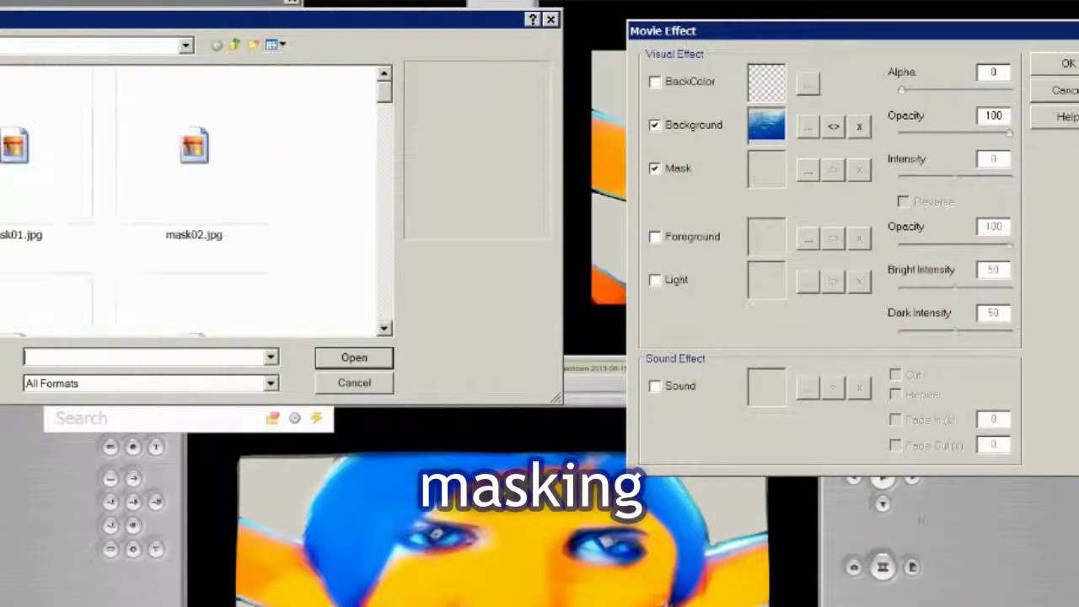
left_click(176, 151)
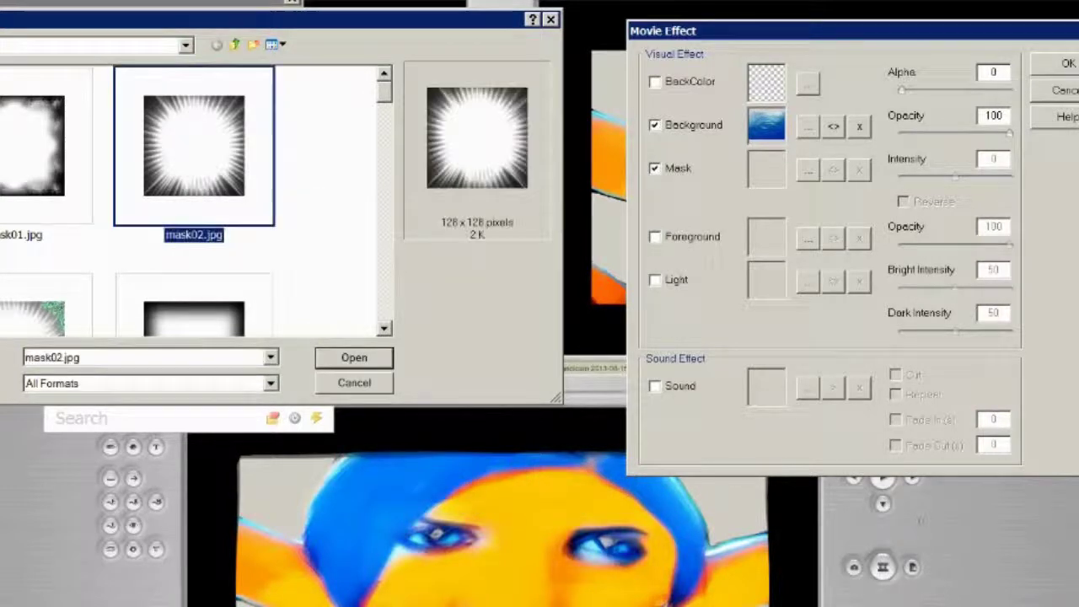
scroll(194, 202, "down", 5)
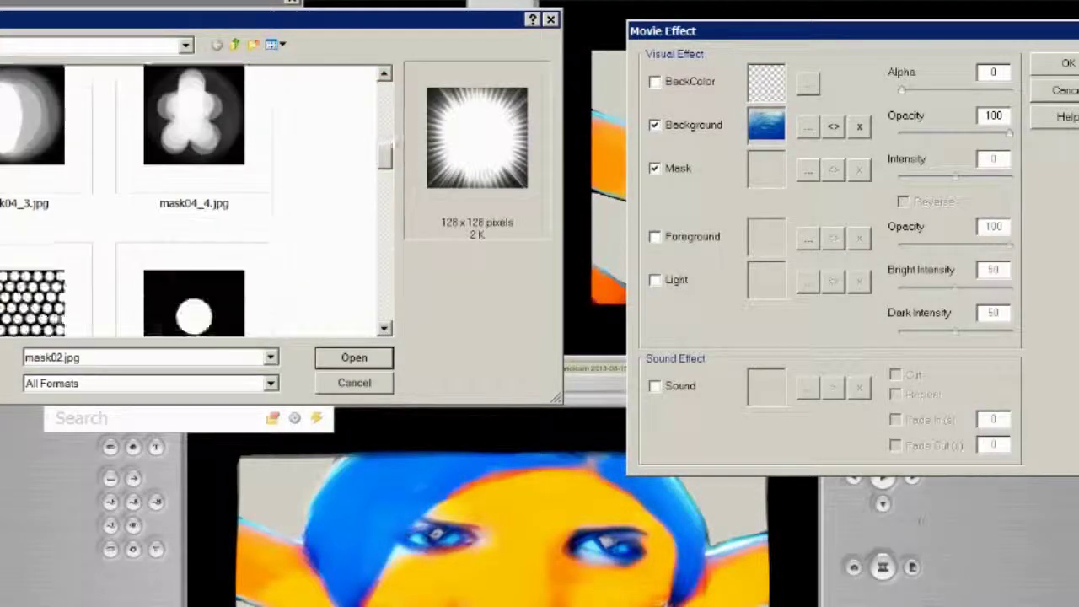
scroll(194, 203, "up", 1)
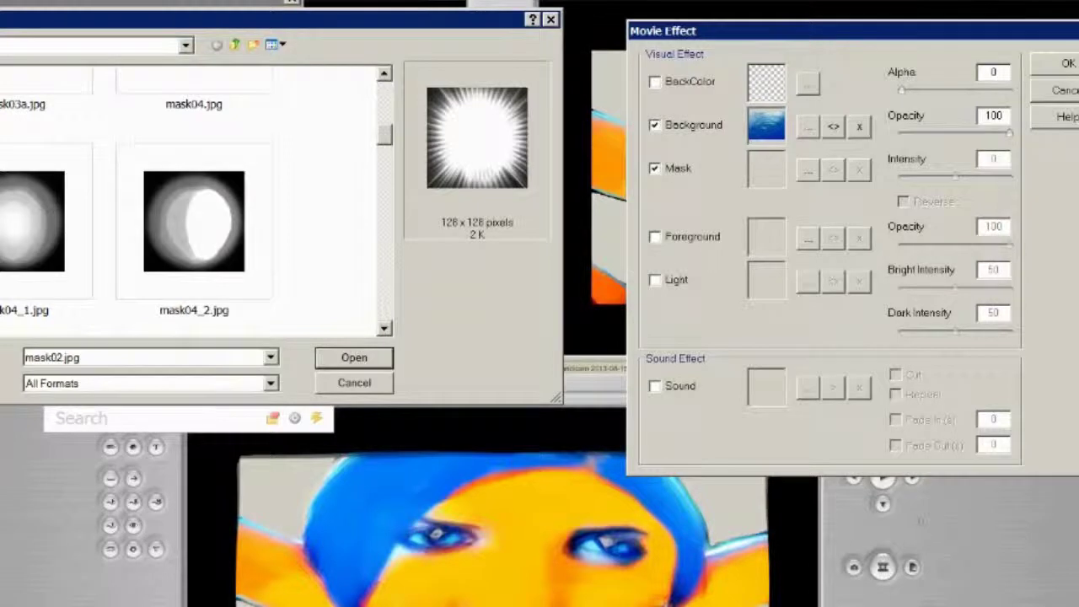
left_click(34, 221)
left_click(354, 357)
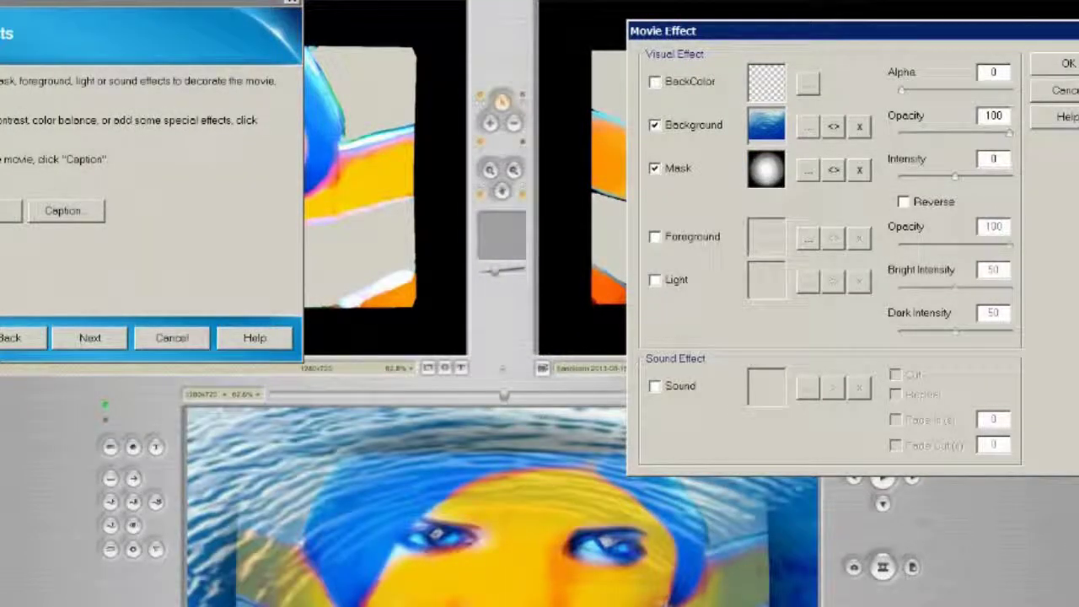
mouse_move(953, 175)
left_mouse_down()
mouse_move(971, 175)
mouse_move(901, 176)
mouse_move(944, 176)
left_mouse_up()
mouse_move(912, 120)
left_mouse_down()
mouse_move(969, 121)
mouse_move(927, 121)
left_mouse_up()
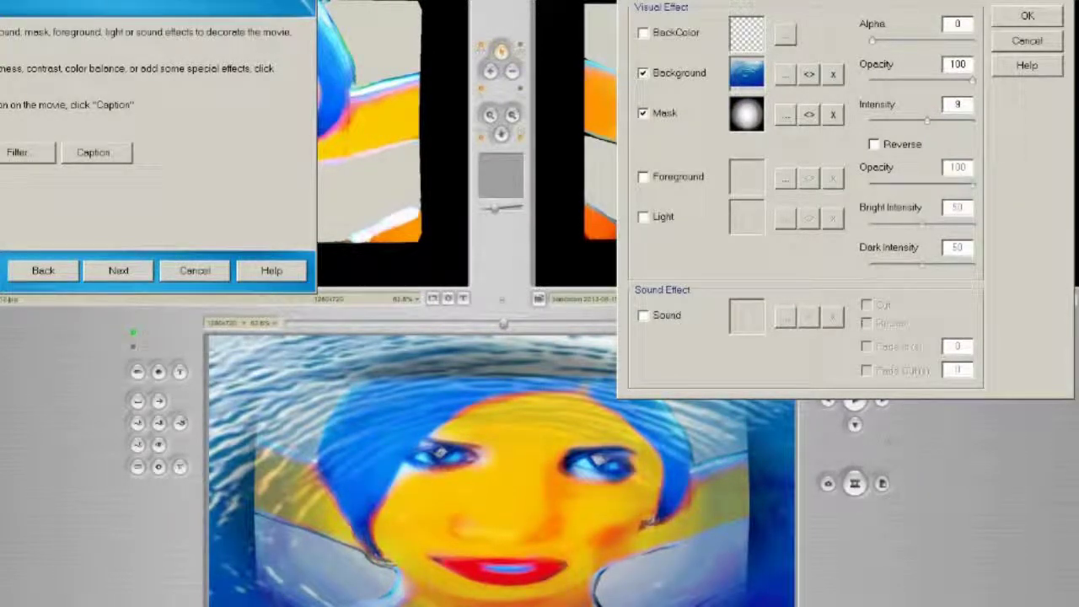
Step: Browse the available foreground and frame images as thumbnails without loading one
left_click(643, 176)
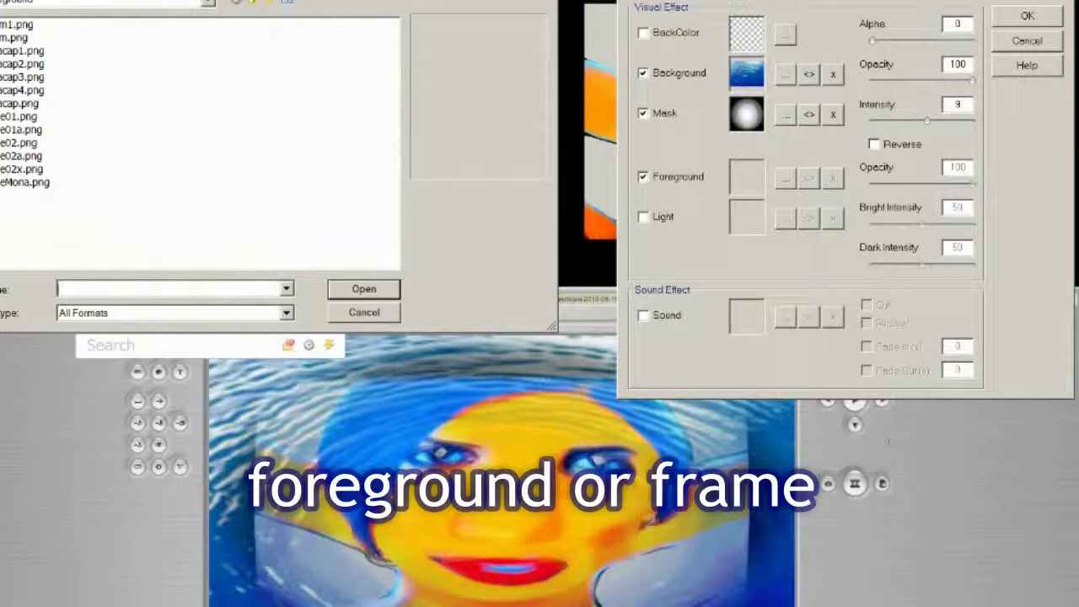
left_click(287, 2)
left_click(323, 15)
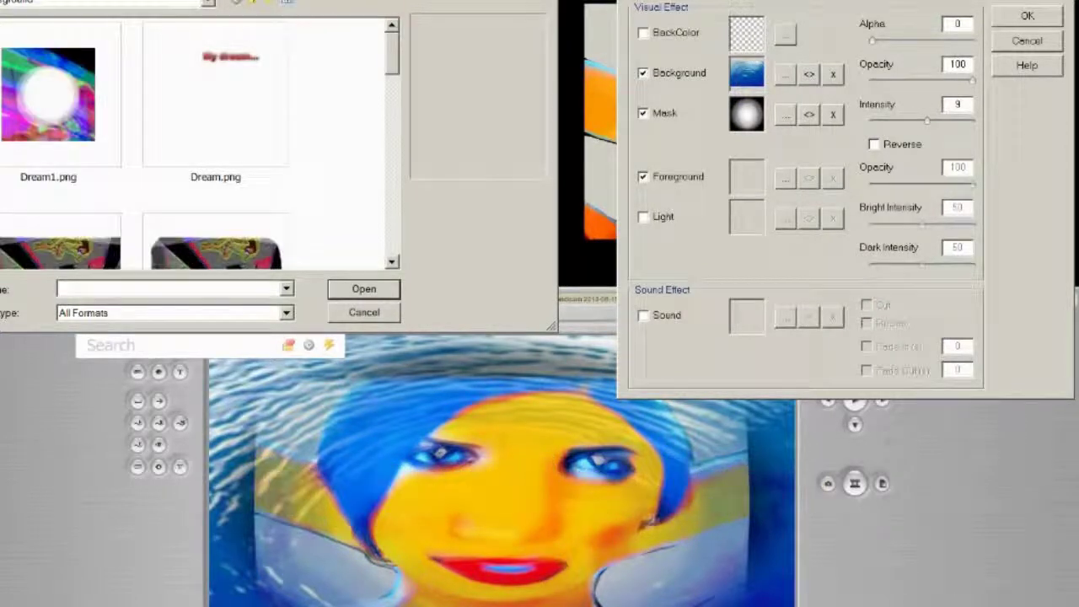
left_click(397, 161)
left_click(393, 211)
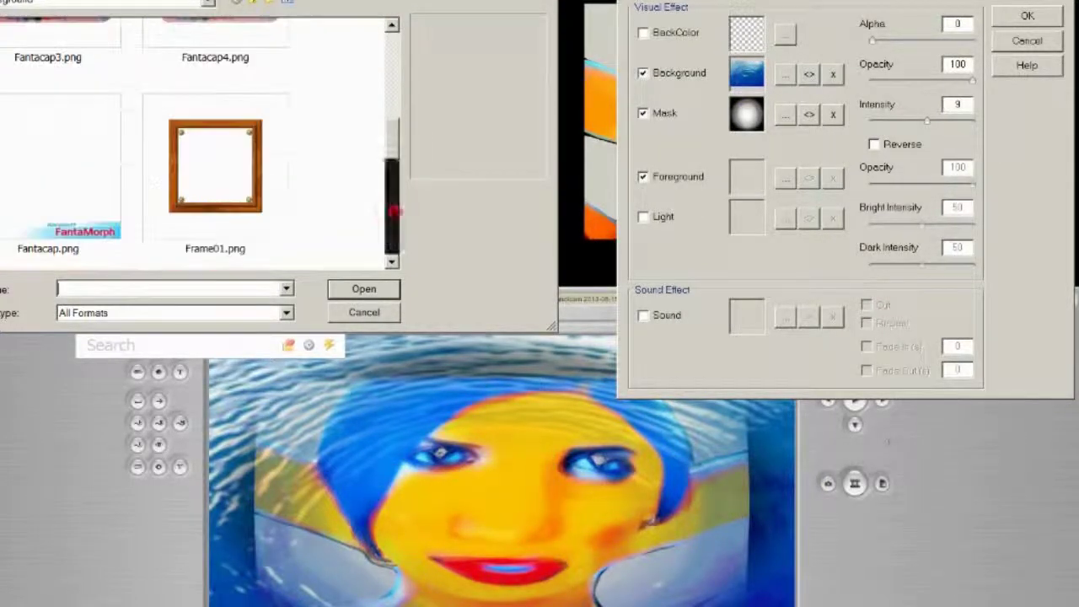
scroll(198, 143, "up", 2)
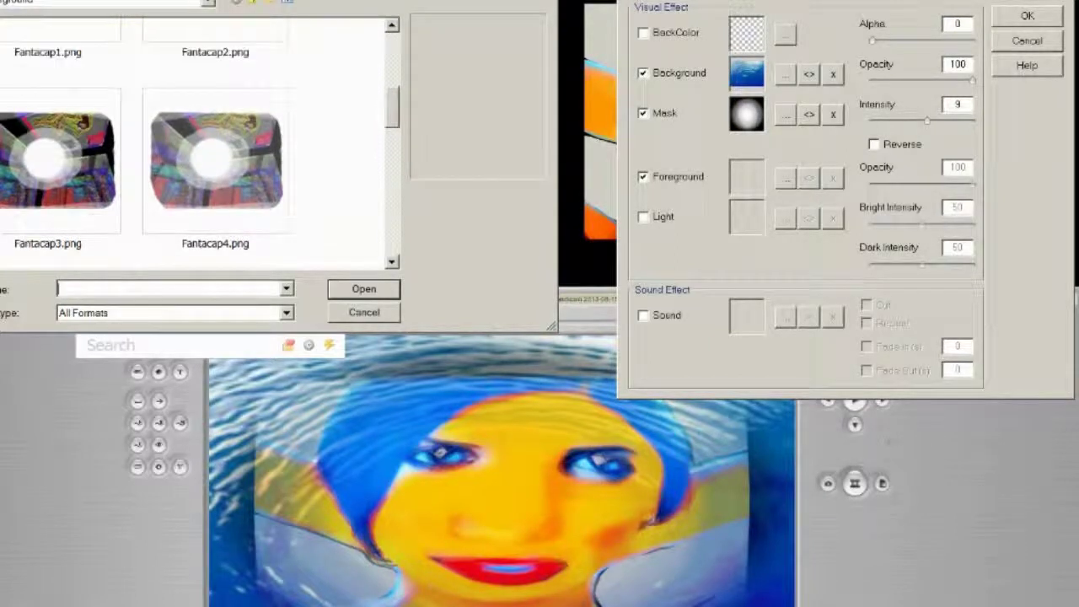
left_click(365, 312)
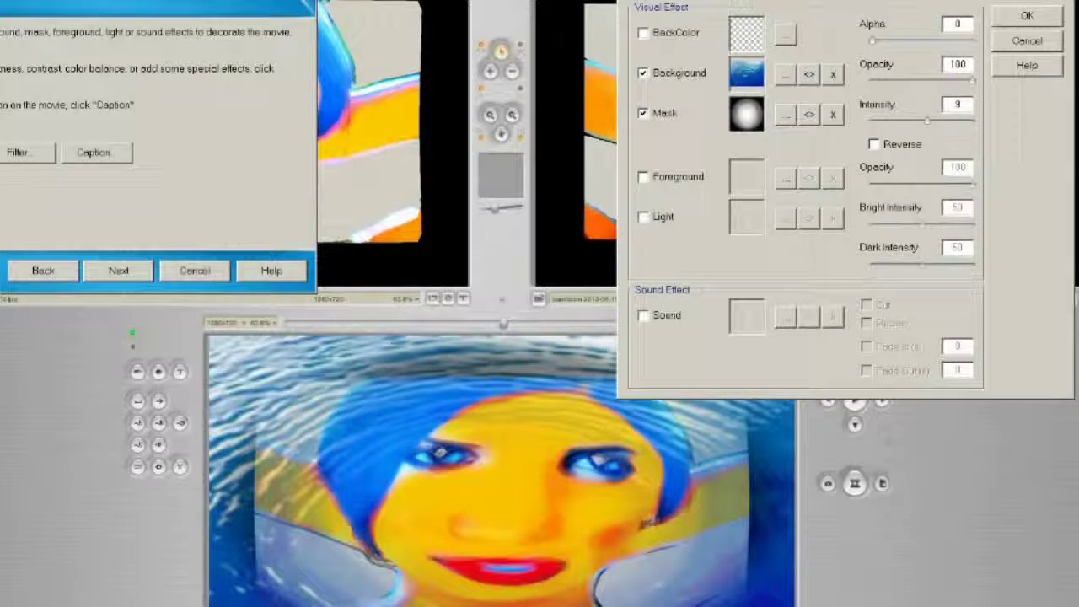
Step: Enable the Light effect and load the soft oval glow image from the light images folder
left_click(644, 216)
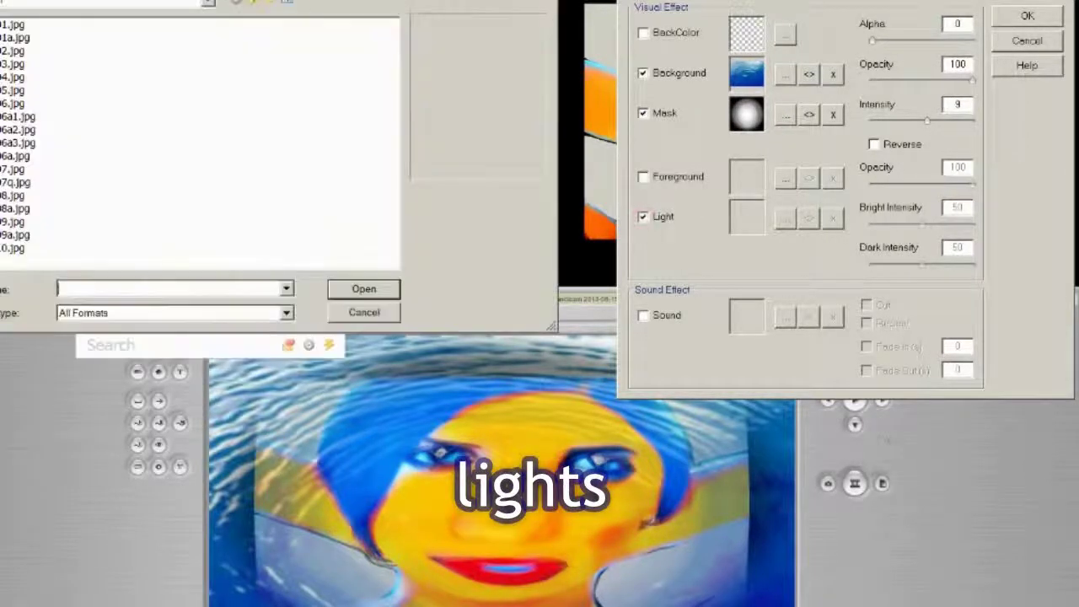
left_click(286, 2)
left_click(312, 12)
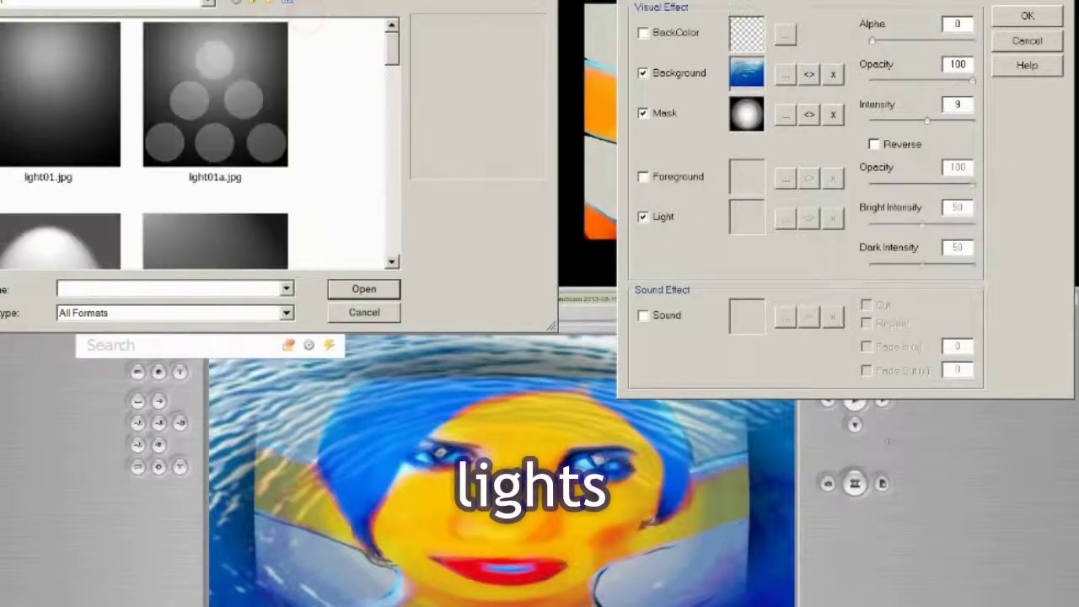
scroll(194, 144, "down", 5)
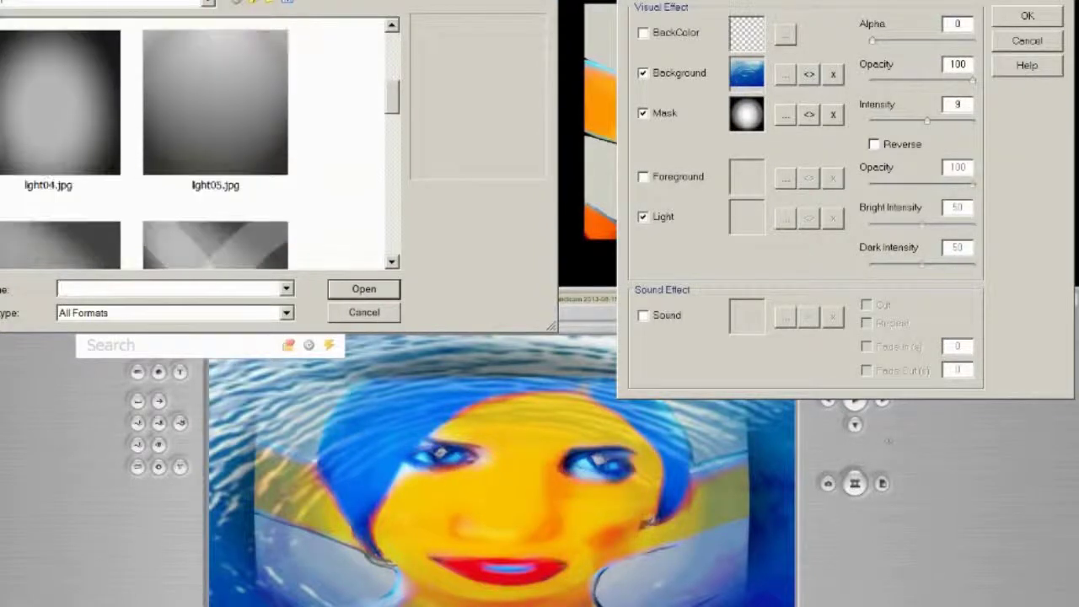
scroll(200, 144, "up", 2)
double_click(60, 189)
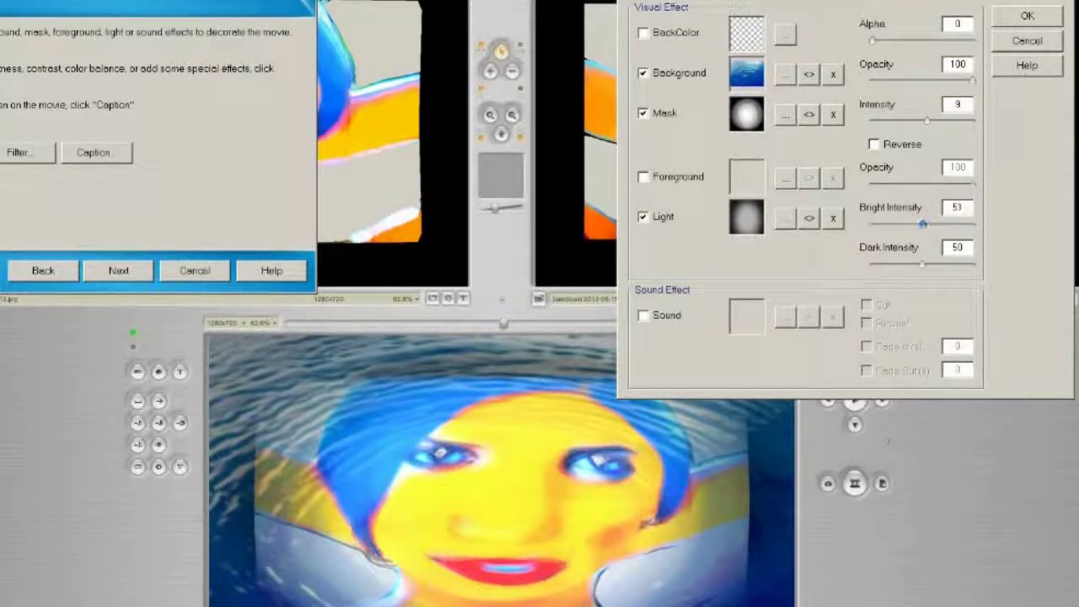
Step: Set the light's Bright Intensity to 100 and its Dark Intensity to 73
left_click_drag(924, 222, 972, 224)
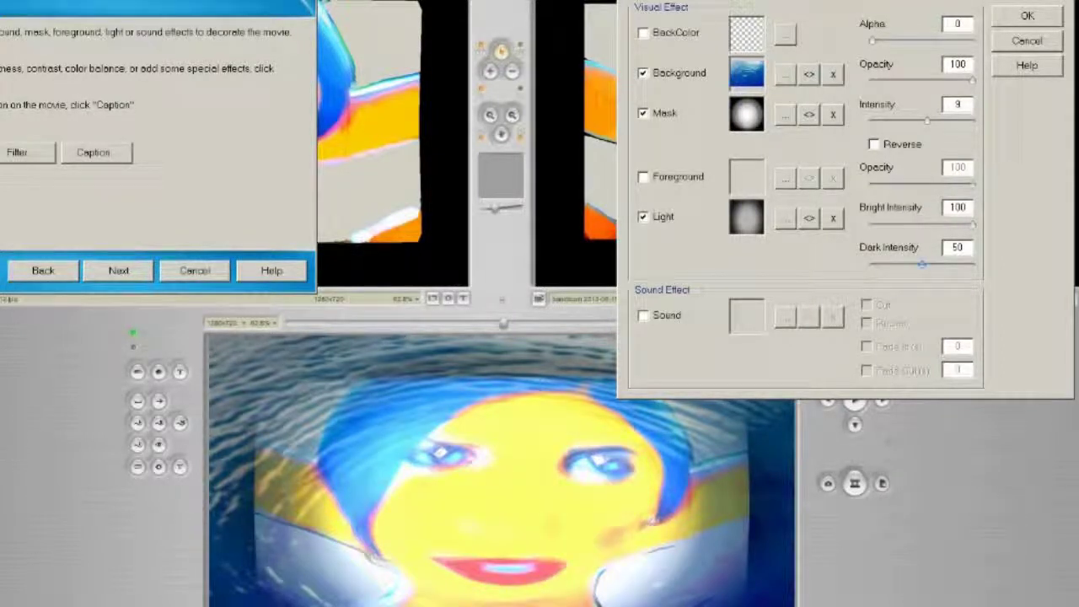
left_click_drag(922, 264, 972, 265)
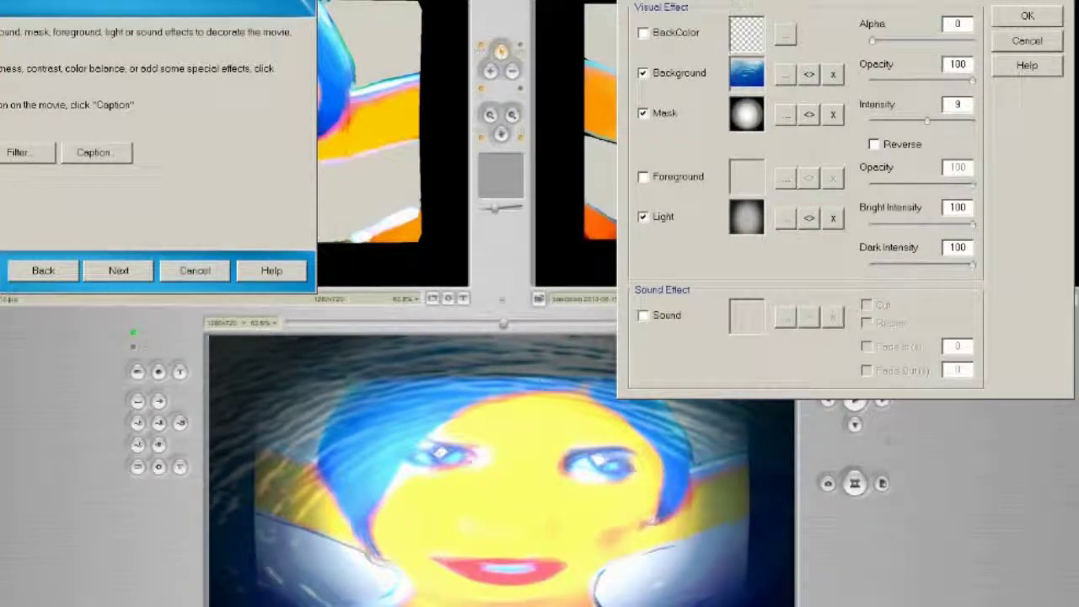
left_click_drag(972, 264, 943, 265)
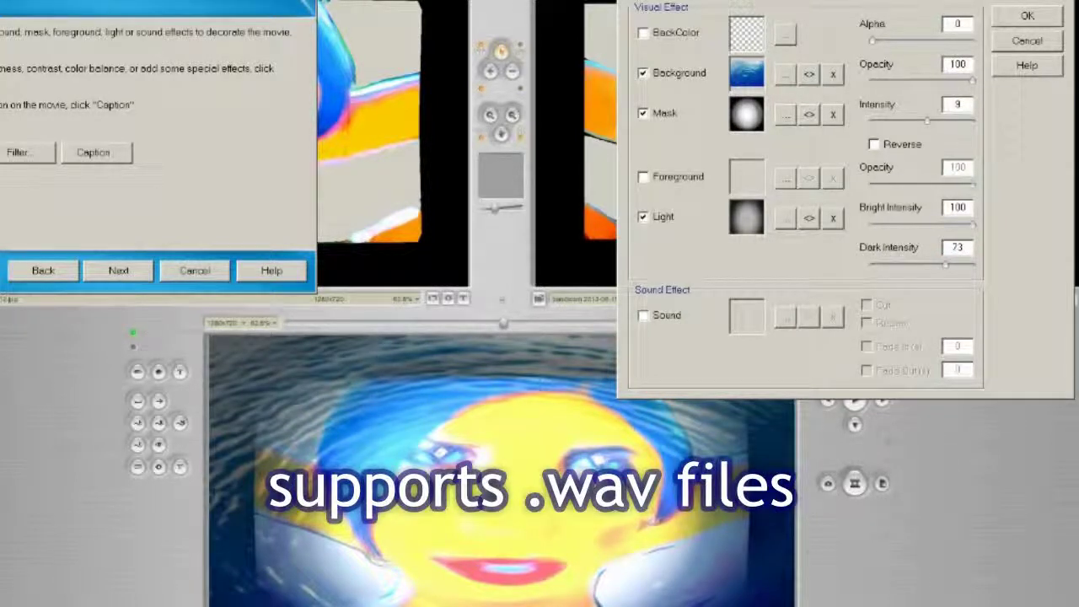
Step: Continue the project wizard to the key dots page and apply the Face Locator's dots to all source images
left_click(643, 315)
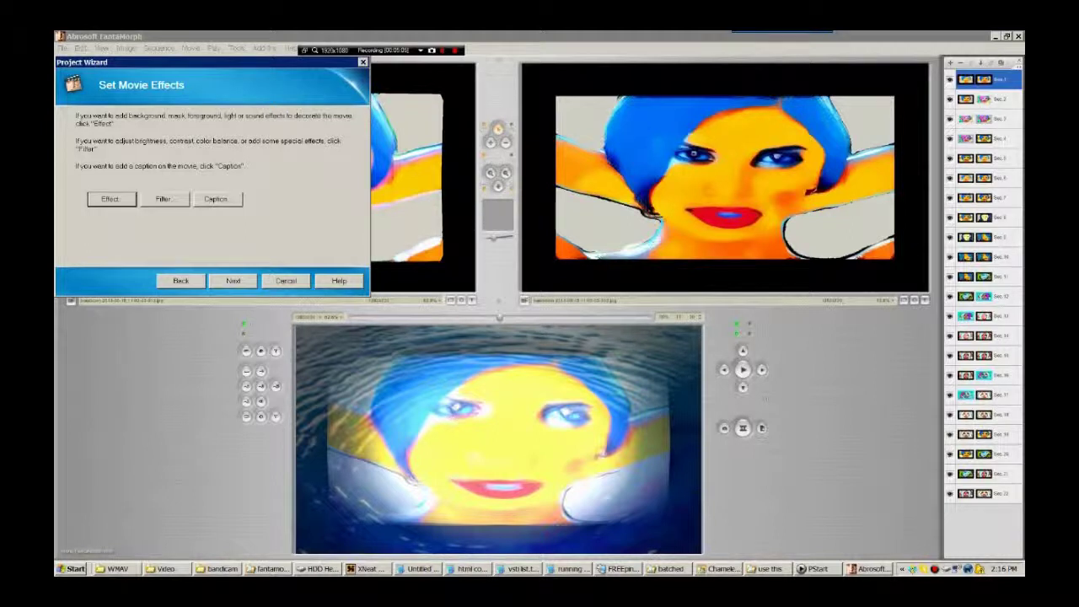
key("Return")
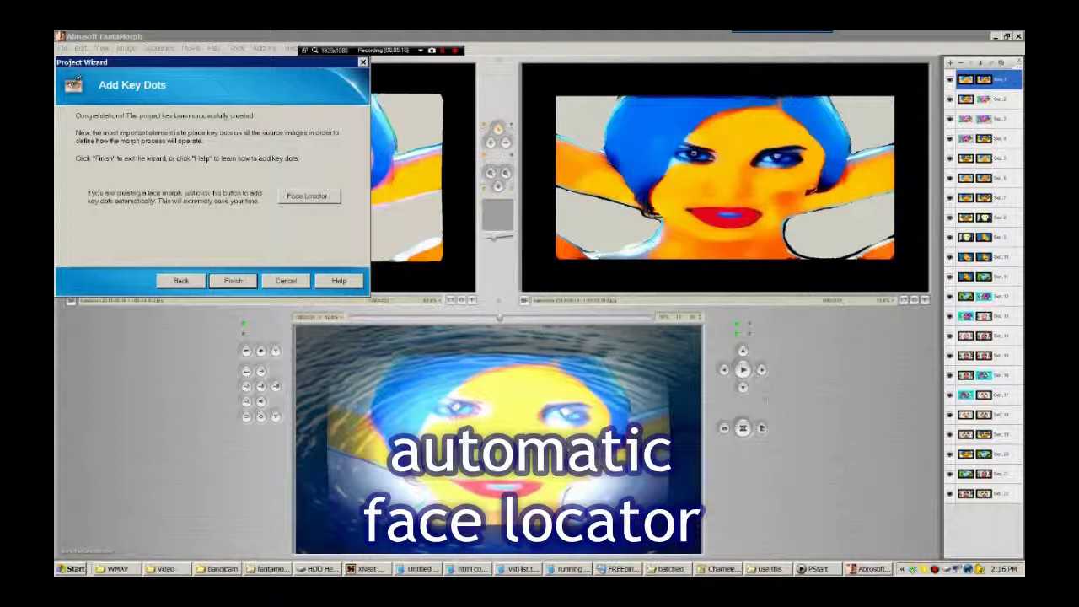
left_click(307, 195)
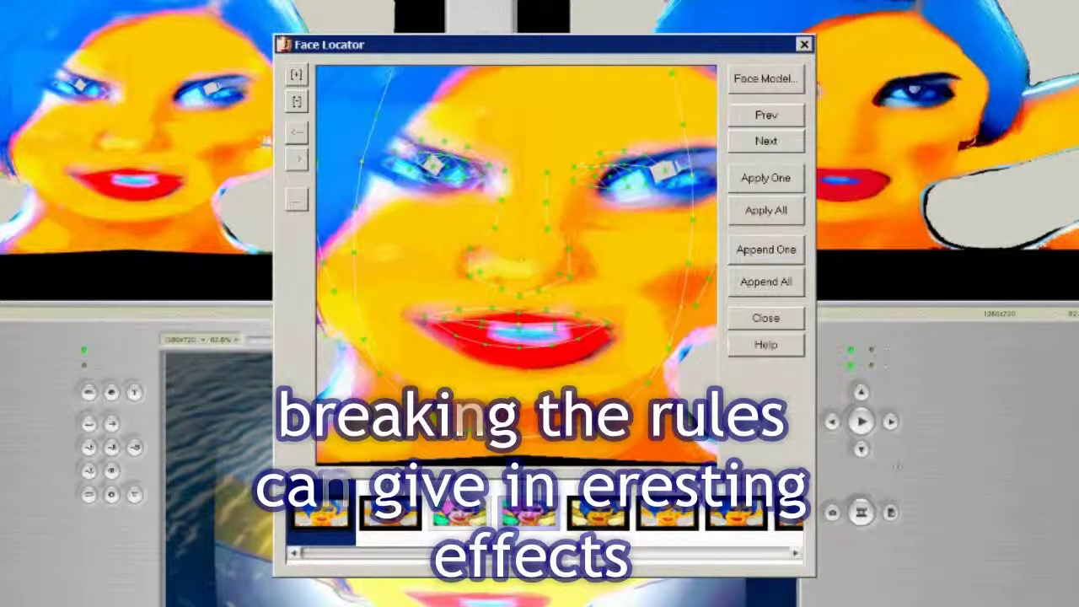
left_click(778, 210)
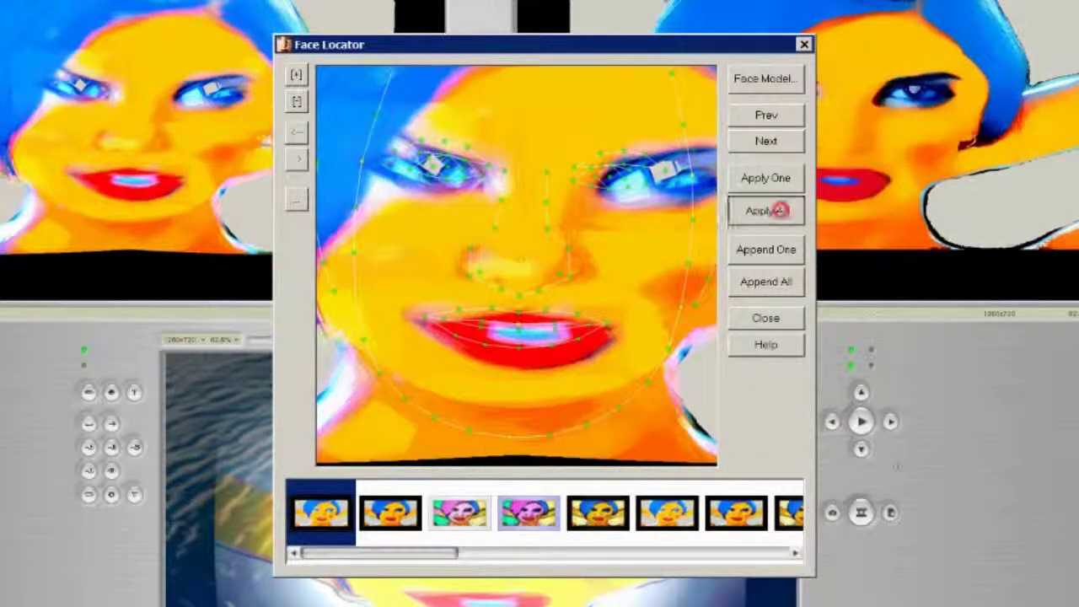
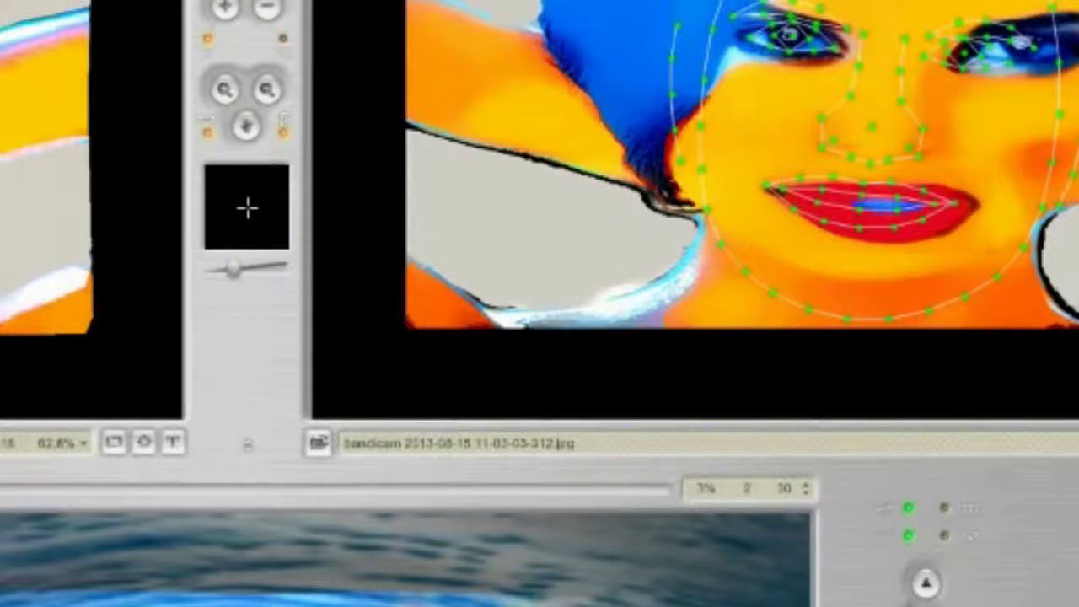
Step: Select the facial key dots on the source images and scale them to fit the faces
left_click_drag(708, 174, 639, 363)
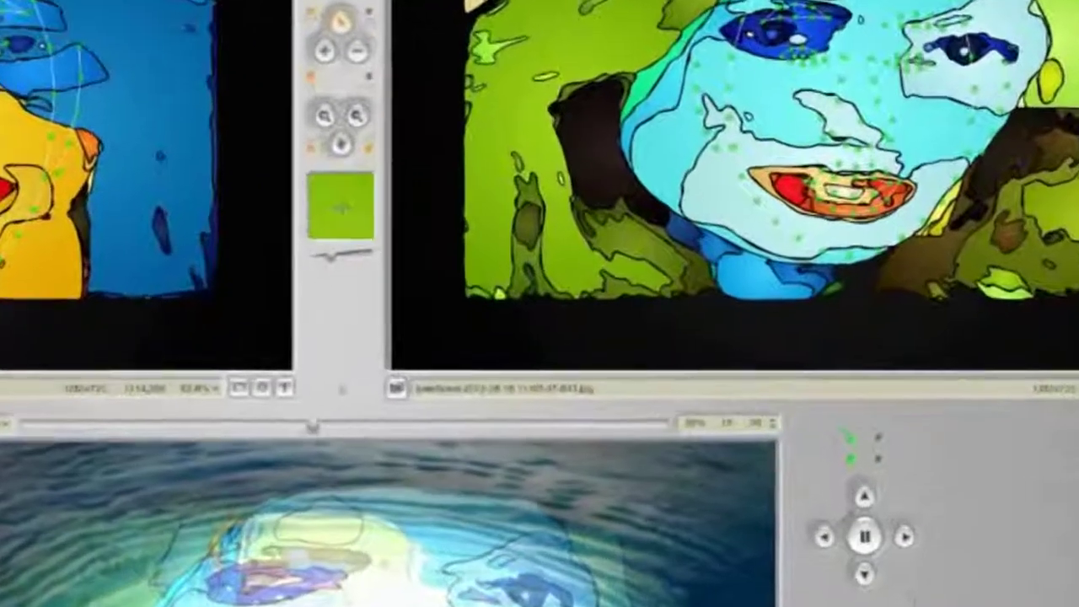
left_click_drag(590, 84, 842, 316)
right_click(907, 34)
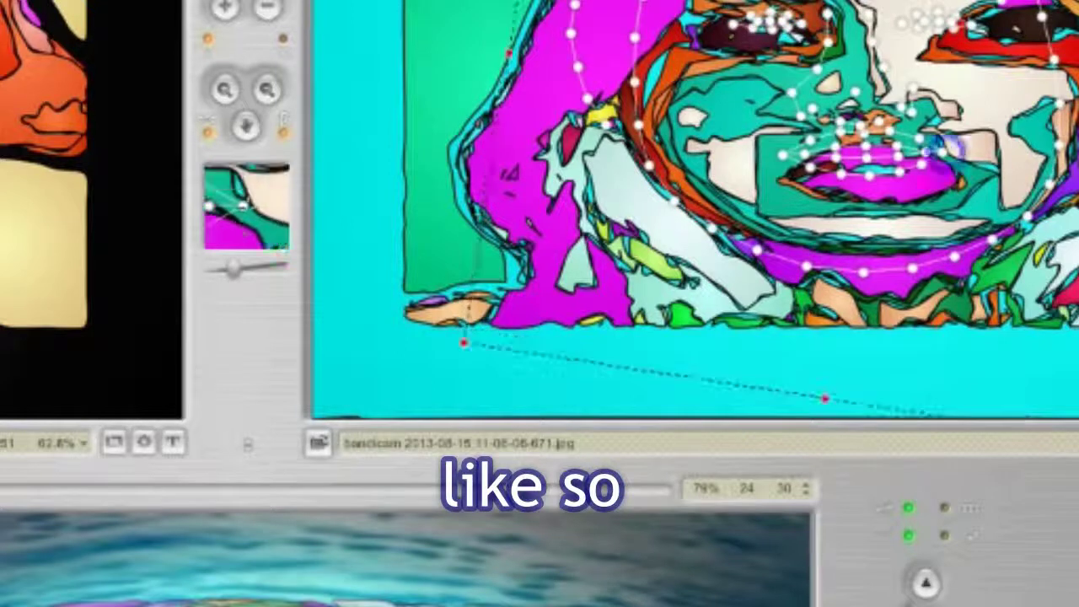
right_click(947, 148)
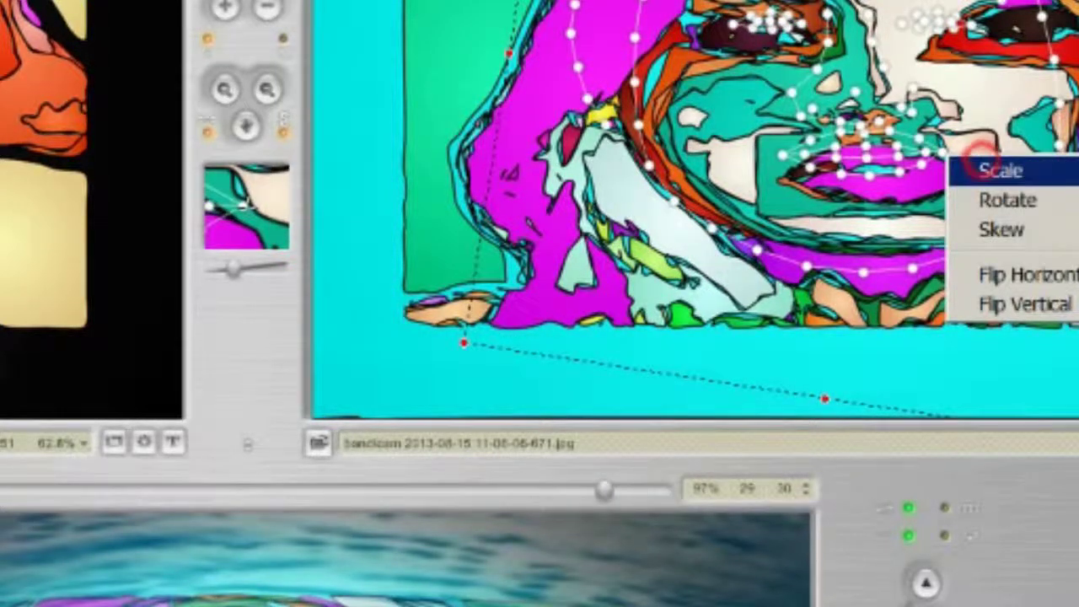
left_click(995, 170)
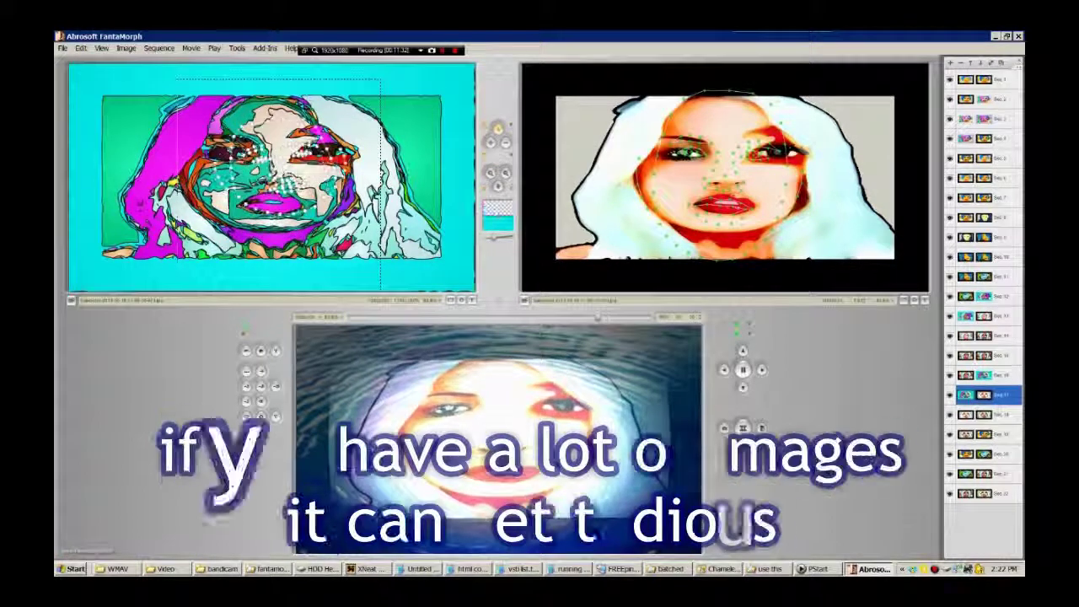
left_click_drag(177, 287, 179, 278)
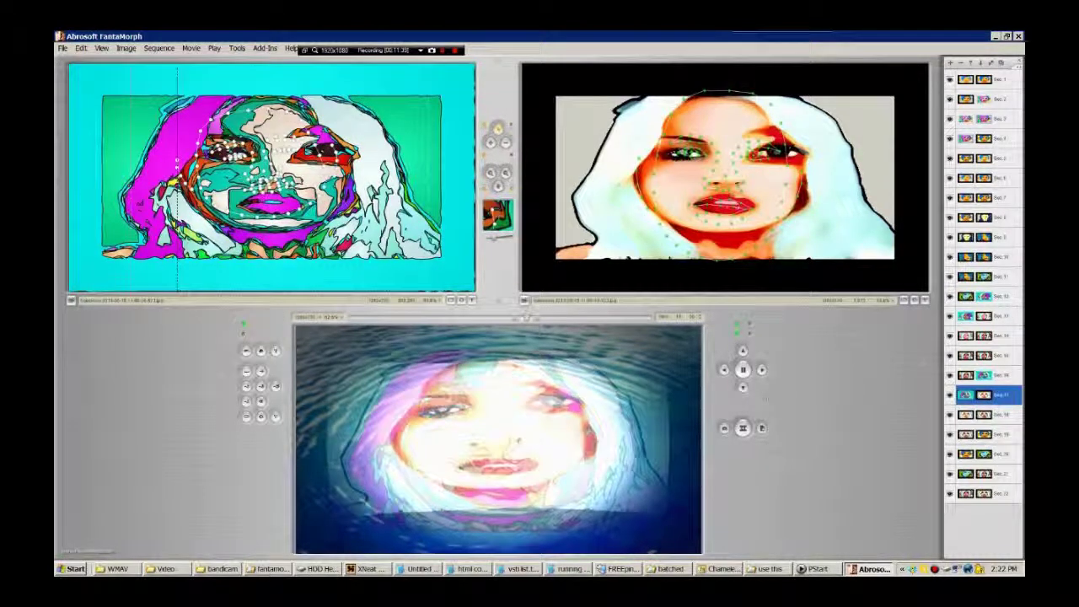
Step: Rotate the selected key dots on sequence 17's first source image to align with the face, and switch to sequence 18
right_click(284, 167)
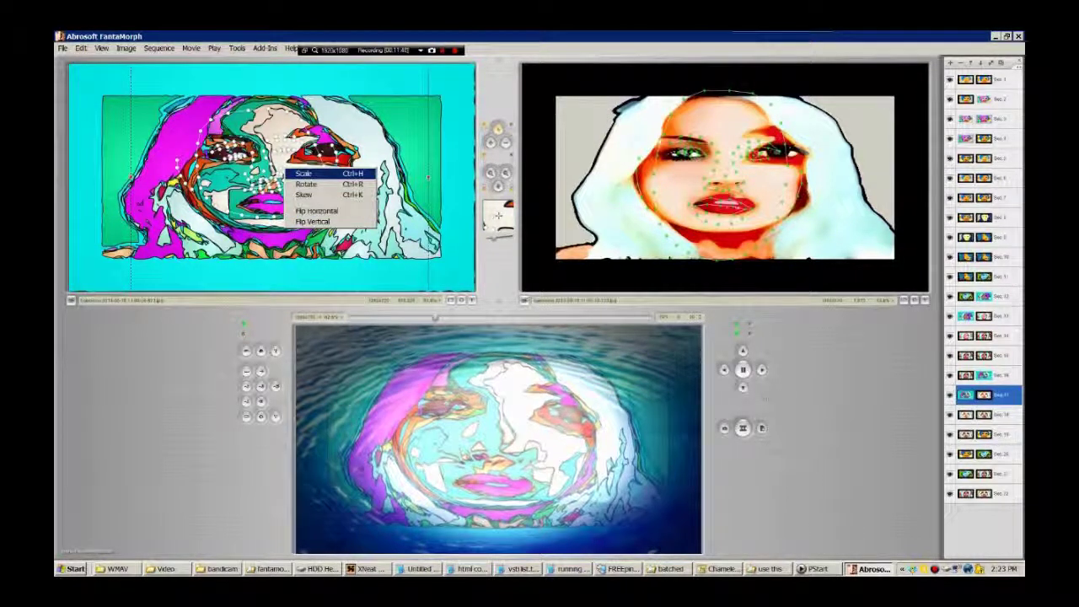
left_click(305, 184)
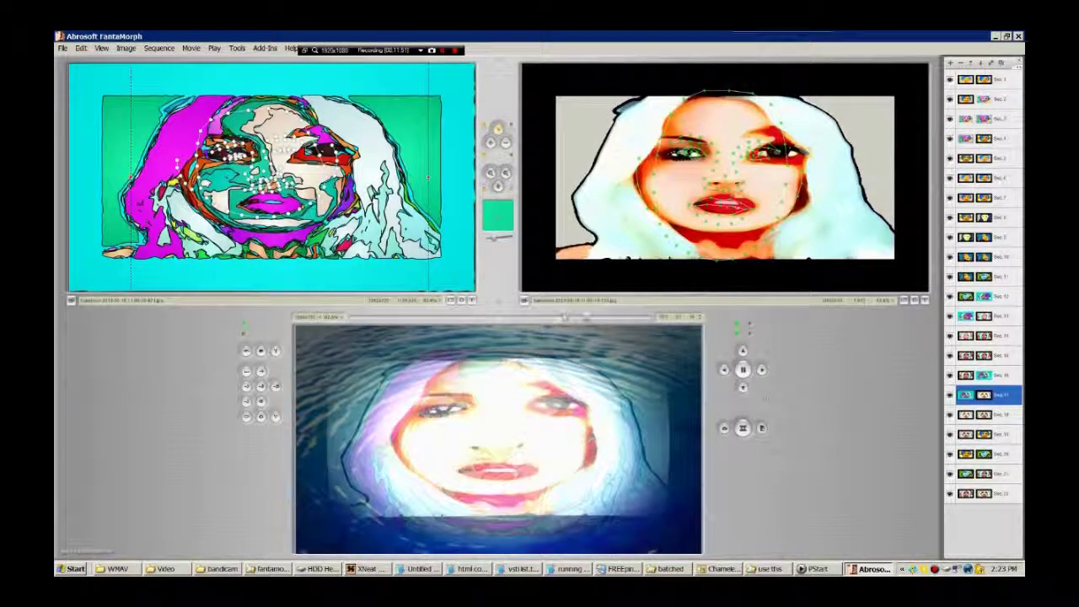
left_click_drag(429, 176, 441, 71)
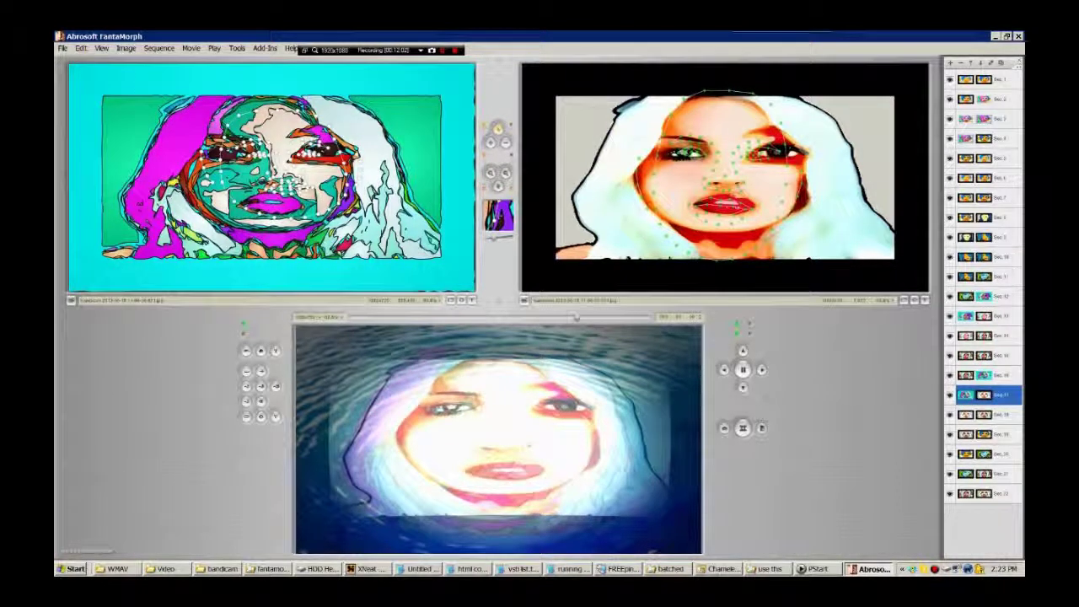
left_click(987, 414)
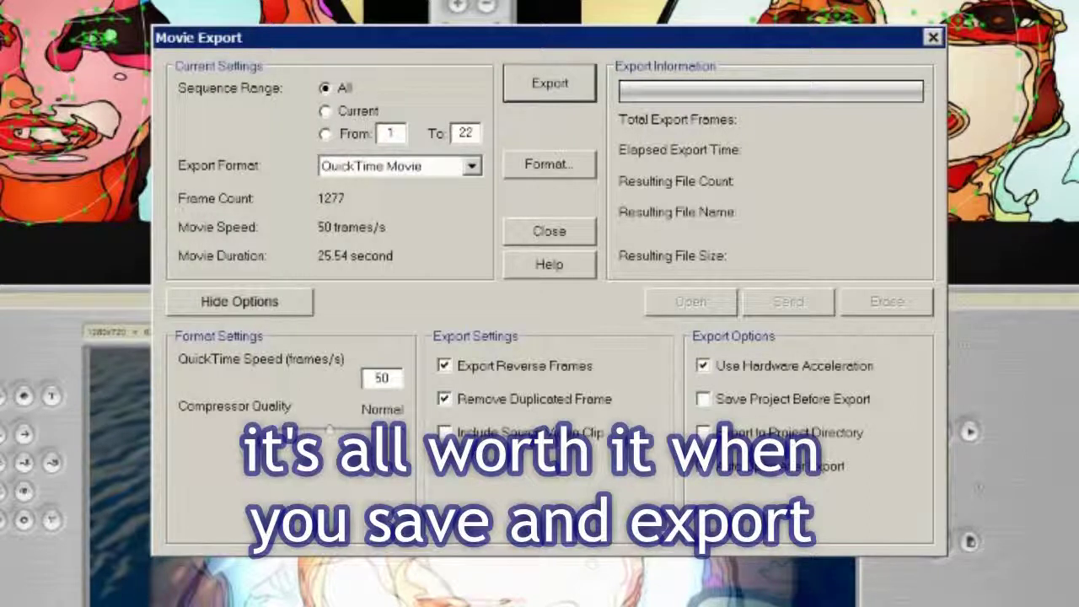
Step: Export all sequences in QuickTime Movie format with Export Reverse Frames disabled, saving the movie as testmorph.mov
key("alt+Down")
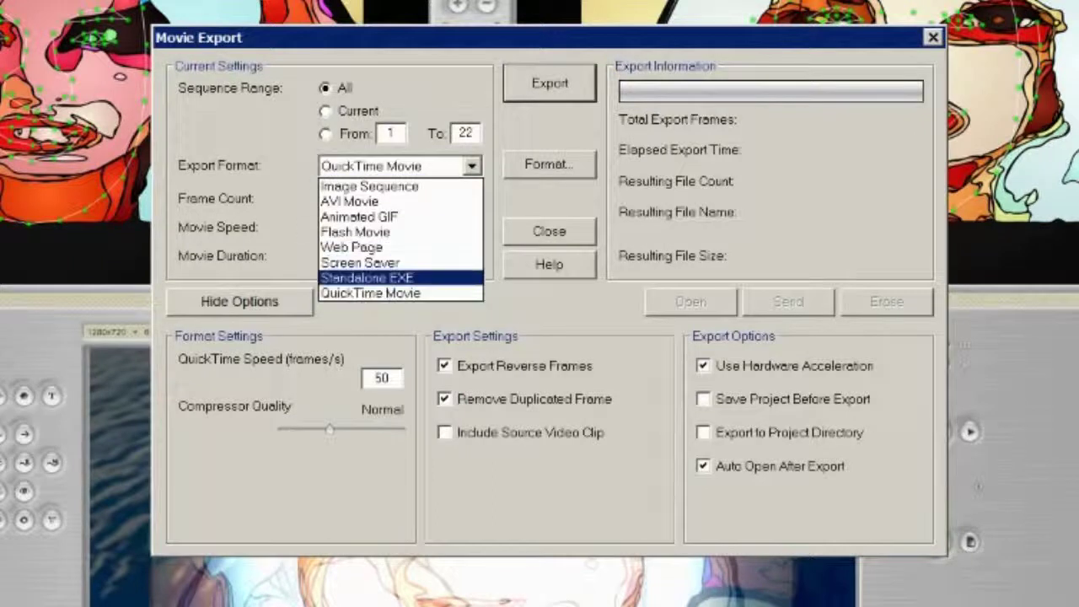
left_click(454, 293)
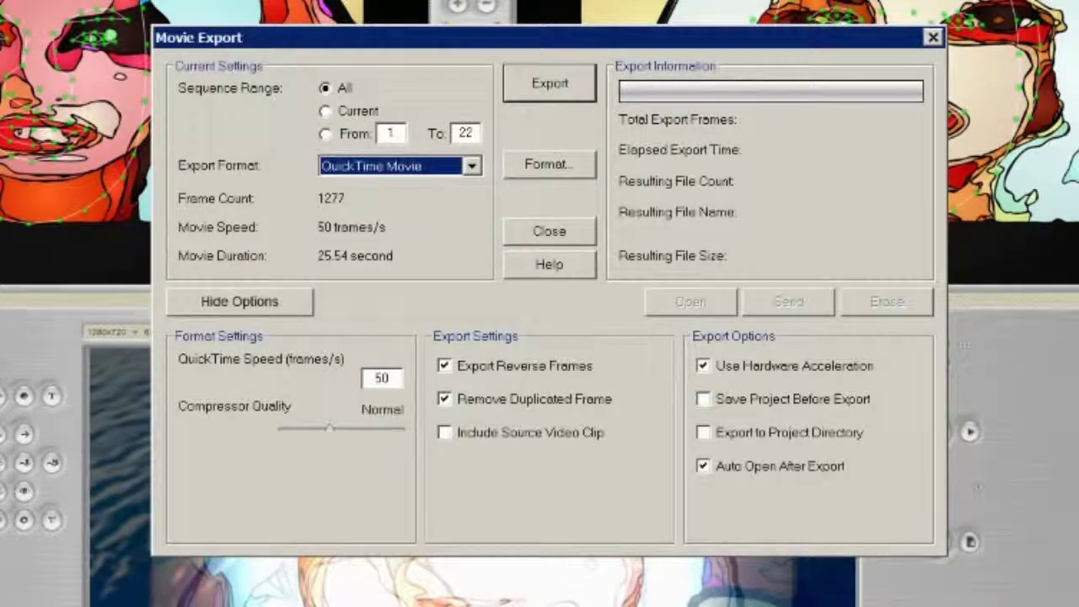
left_click(444, 365)
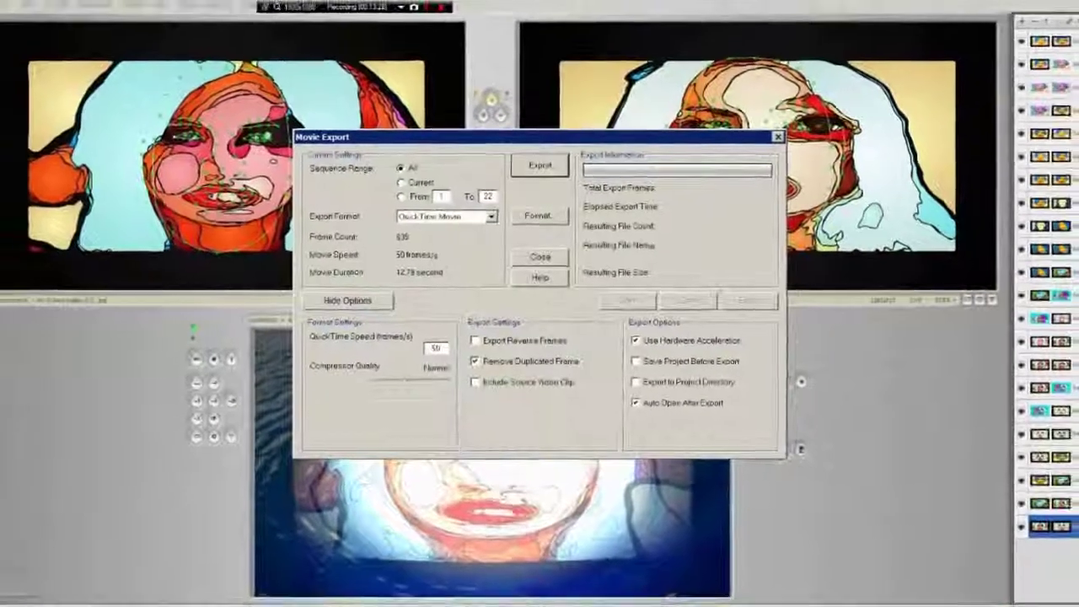
key("Return")
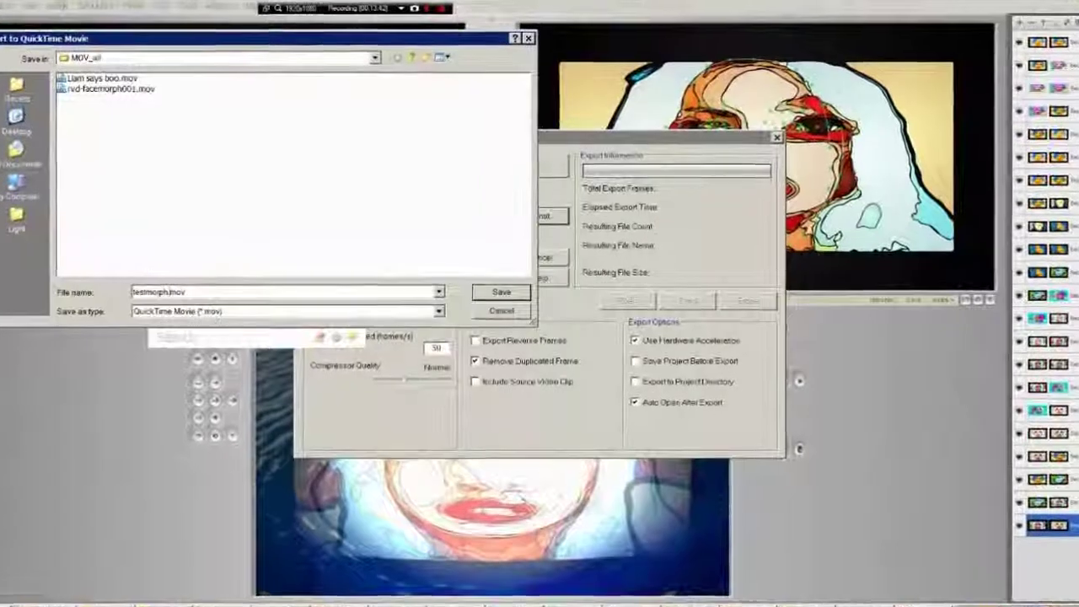
left_click(506, 293)
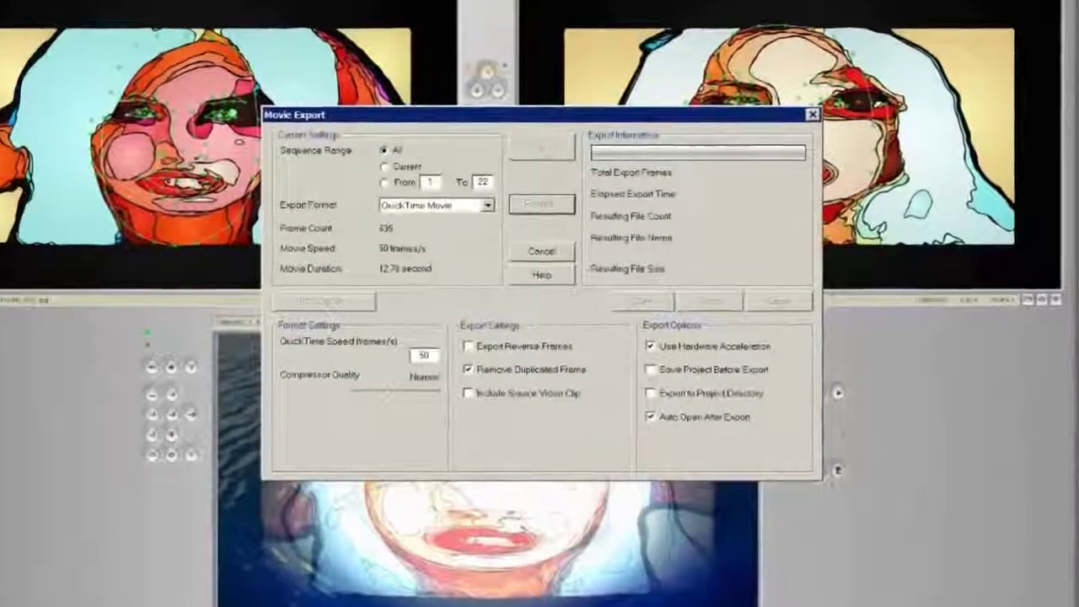